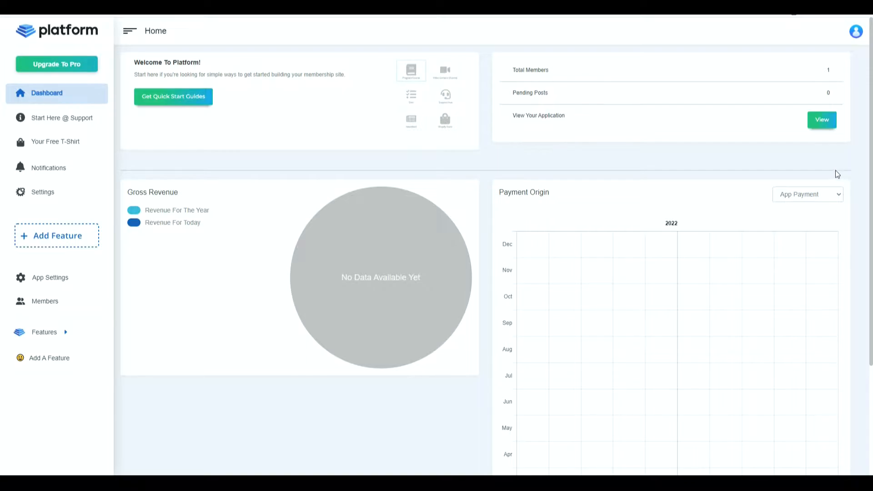
- Add a Video Channel feature to the app
{"action": "left_click", "coordinate": [72, 242]}
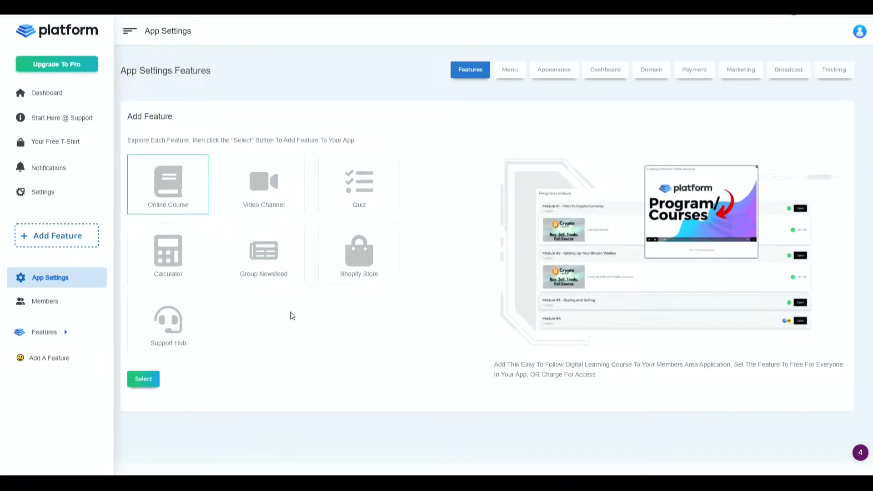
{"action": "left_click", "coordinate": [269, 182]}
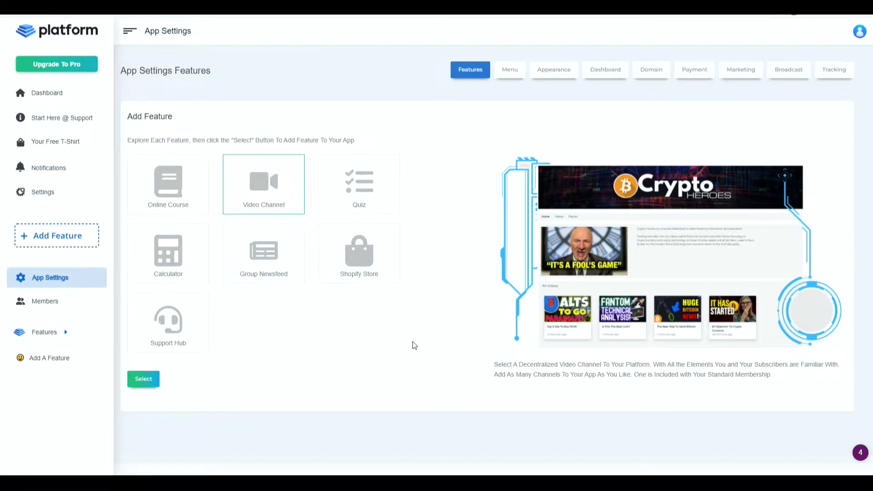
{"action": "left_click", "coordinate": [585, 364]}
{"action": "left_click", "coordinate": [141, 379]}
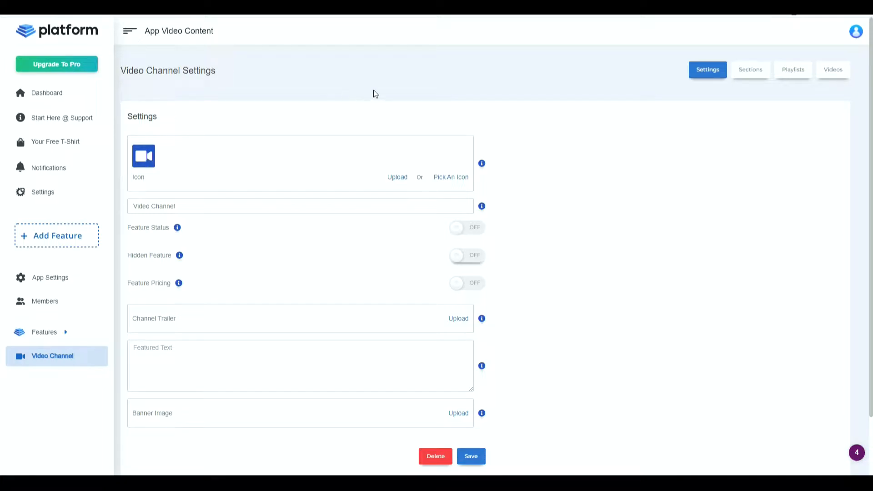
- Change the video channel's icon to the circled play symbol from the built-in icon set
{"action": "left_click", "coordinate": [463, 179]}
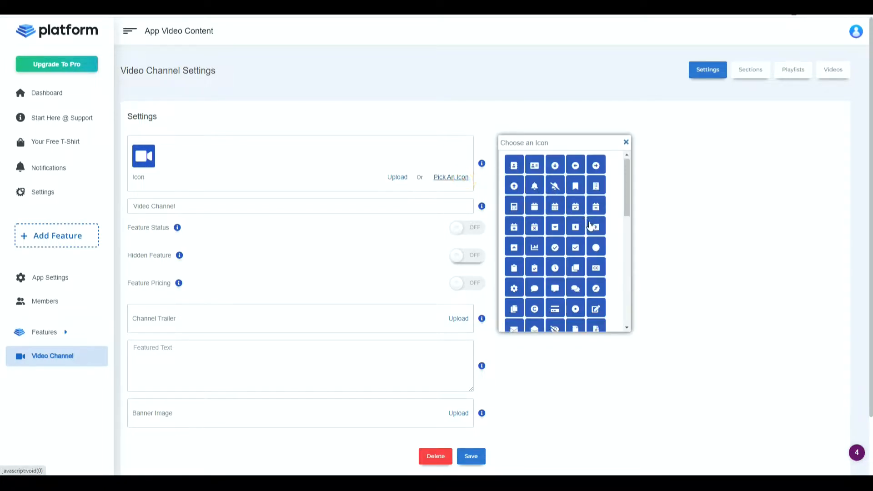
{"action": "scroll", "coordinate": [567, 237], "scroll_direction": "down", "scroll_amount": 10}
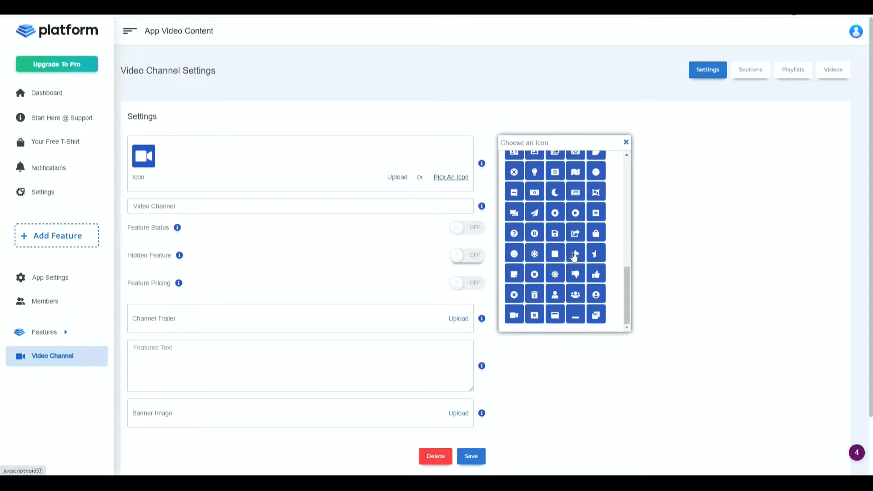
{"action": "left_click", "coordinate": [580, 213]}
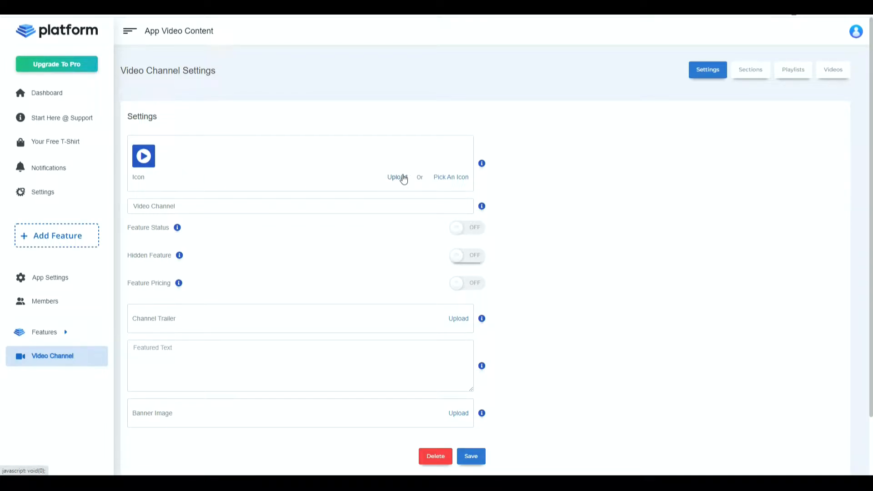
- Rename the video channel as "Best Fitness Channel ever !!"
{"action": "double_click", "coordinate": [272, 209]}
{"action": "triple_click", "coordinate": [272, 210]}
{"action": "type", "text": "Best Fitness Channel ever !!"}
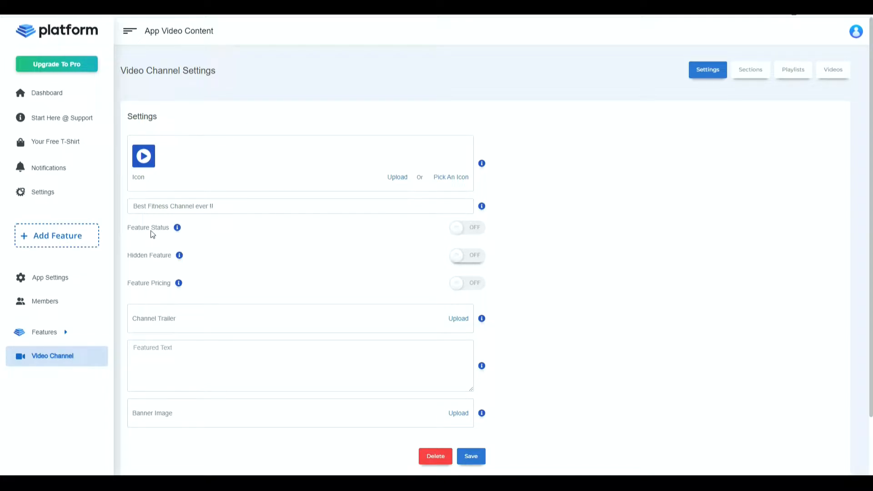
- Turn on the Feature Status of the video channel
{"action": "left_click", "coordinate": [480, 232]}
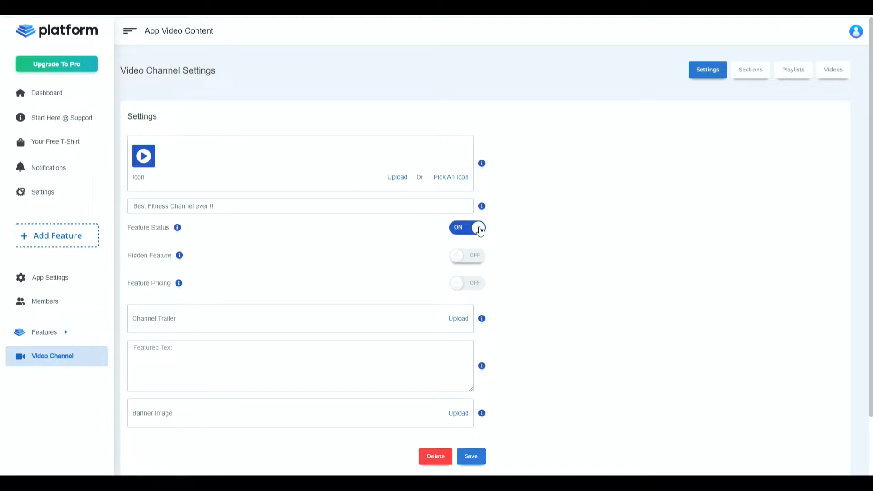
{"action": "left_click", "coordinate": [481, 230]}
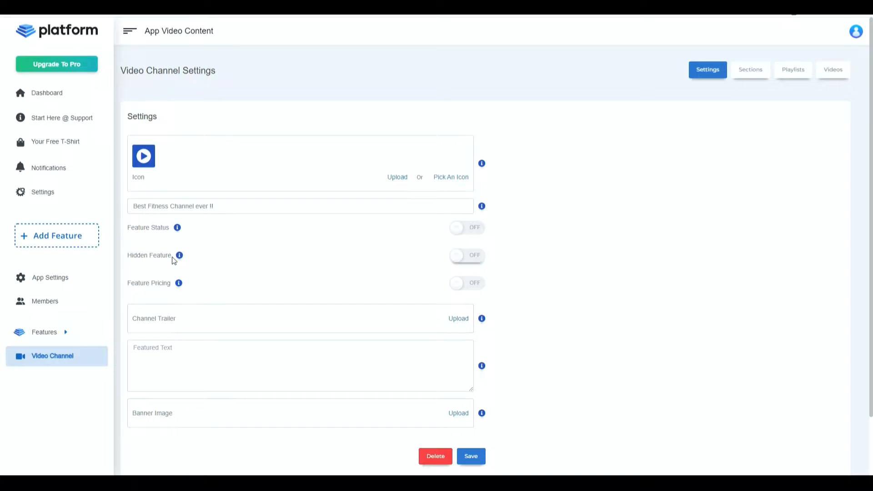
{"action": "left_click", "coordinate": [460, 230]}
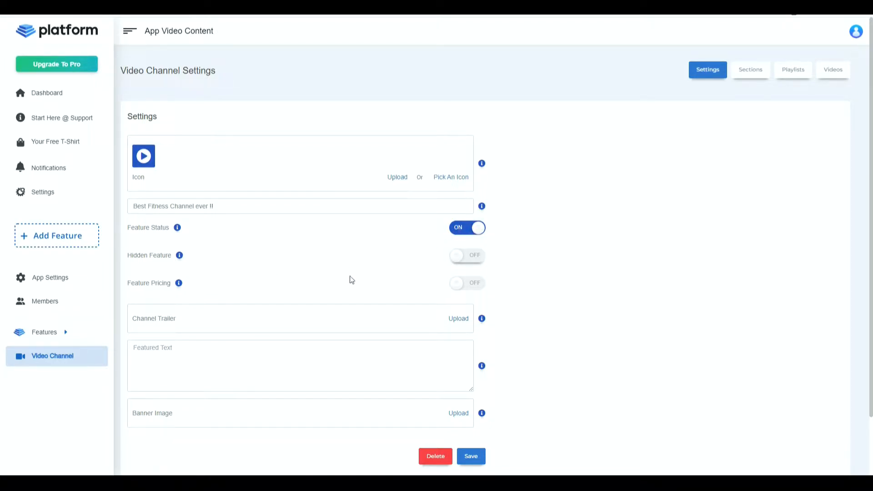
- Turn on Hidden Feature and Feature Pricing, and choose the One Time plan
{"action": "left_click", "coordinate": [476, 266]}
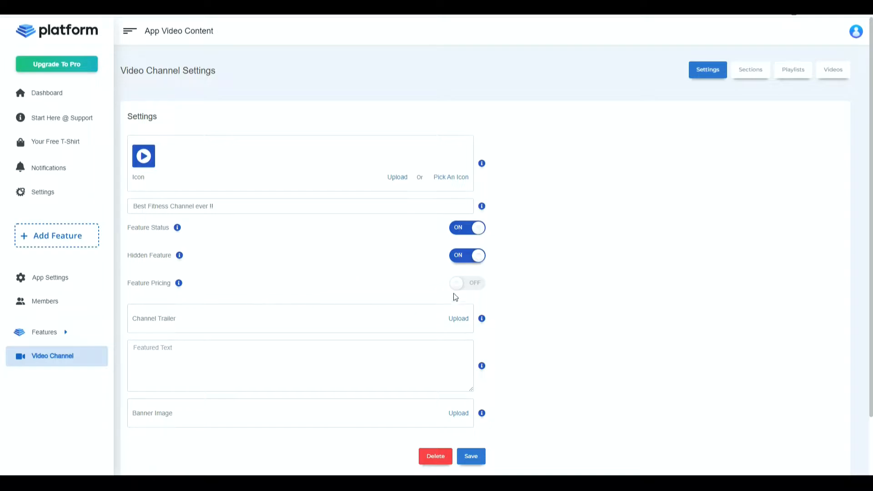
{"action": "left_click", "coordinate": [467, 285]}
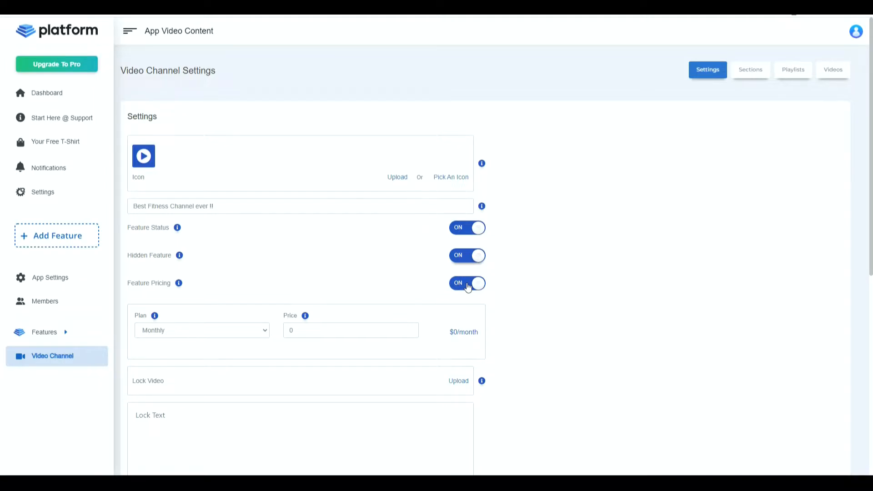
{"action": "left_click", "coordinate": [230, 328]}
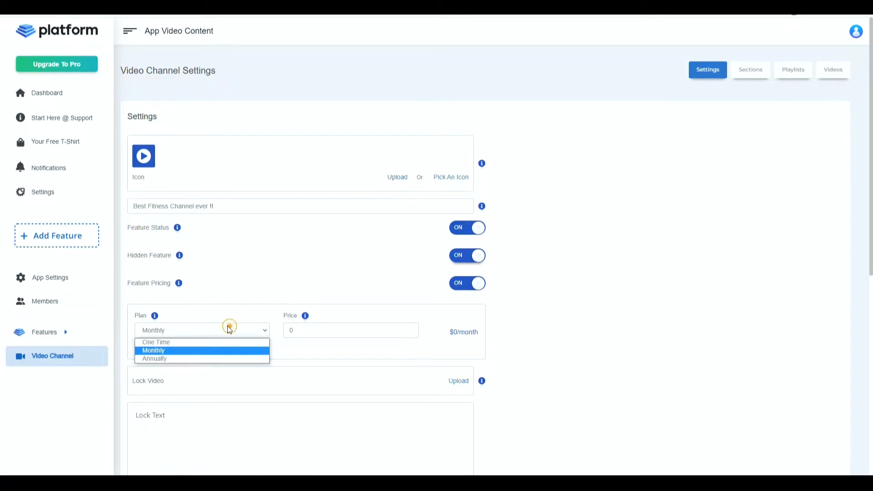
{"action": "left_click", "coordinate": [197, 342]}
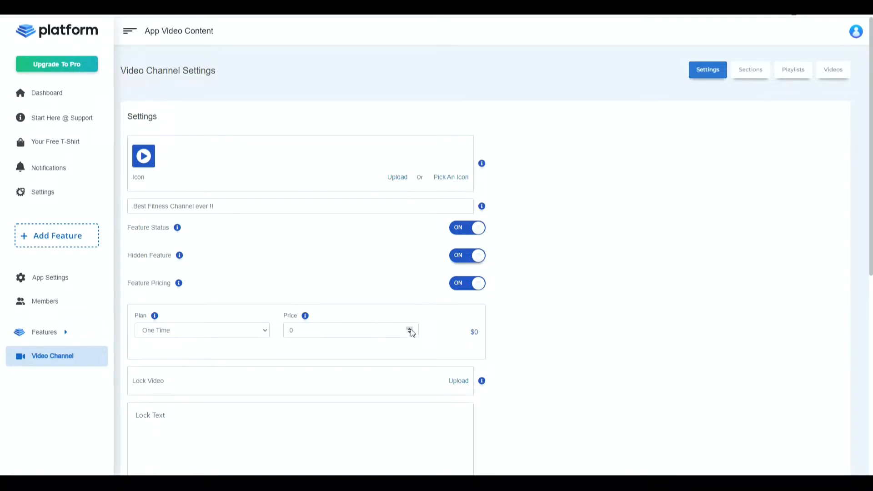
{"action": "left_click_drag", "start_coordinate": [410, 329], "coordinate": [411, 329]}
- Switch the channel's pricing plan to Monthly and adjust its price
{"action": "left_click", "coordinate": [238, 332]}
{"action": "left_click", "coordinate": [240, 330]}
{"action": "left_click", "coordinate": [194, 335]}
{"action": "left_click", "coordinate": [193, 350]}
{"action": "left_click_drag", "start_coordinate": [409, 334], "coordinate": [408, 335]}
- Set the channel's pricing plan to Annually with a price of 300
{"action": "left_click", "coordinate": [224, 334]}
{"action": "left_click", "coordinate": [201, 359]}
{"action": "double_click", "coordinate": [360, 330]}
{"action": "type", "text": "300"}
- Turn off both Feature Pricing and Hidden Feature for the channel
{"action": "left_click", "coordinate": [463, 282]}
{"action": "left_click", "coordinate": [461, 255]}
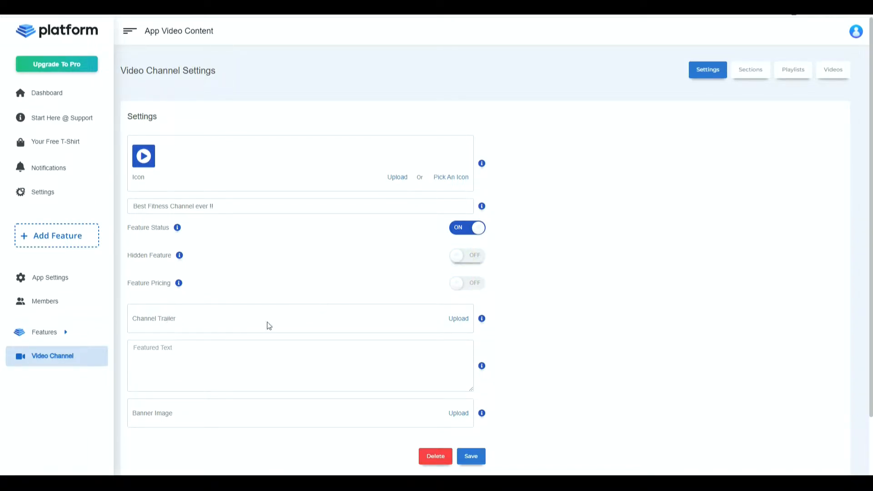
- Upload the file "video (2)" as the Channel Trailer
{"action": "left_click", "coordinate": [380, 329]}
{"action": "left_click", "coordinate": [404, 68]}
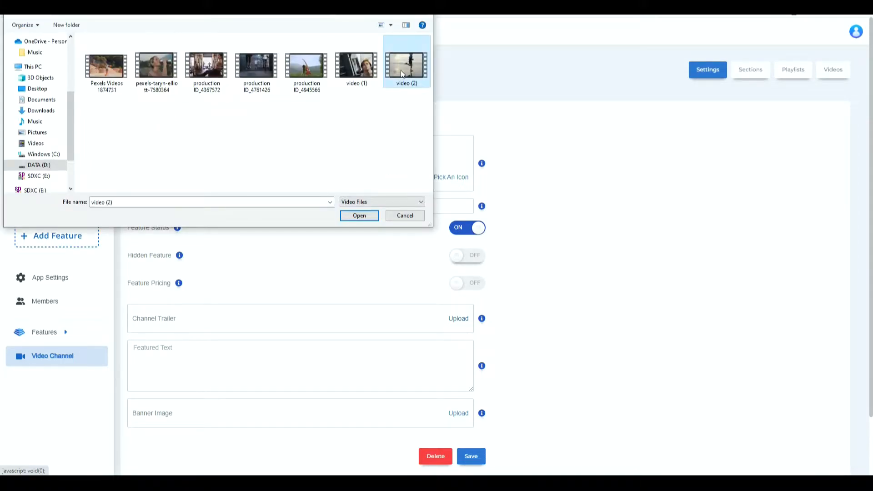
{"action": "left_click", "coordinate": [358, 216]}
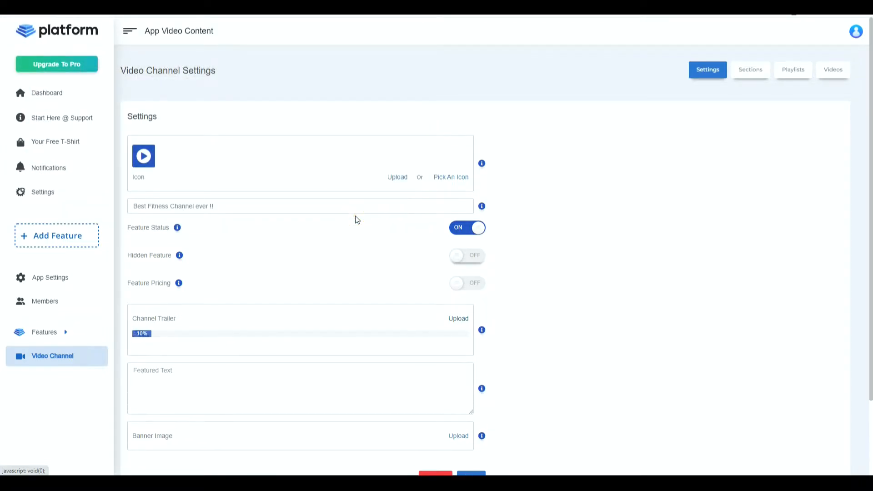
- Enter the featured text "This is the best fitness video channel feature on platform ever !!!!"
{"action": "scroll", "coordinate": [373, 253], "scroll_direction": "down", "scroll_amount": 3}
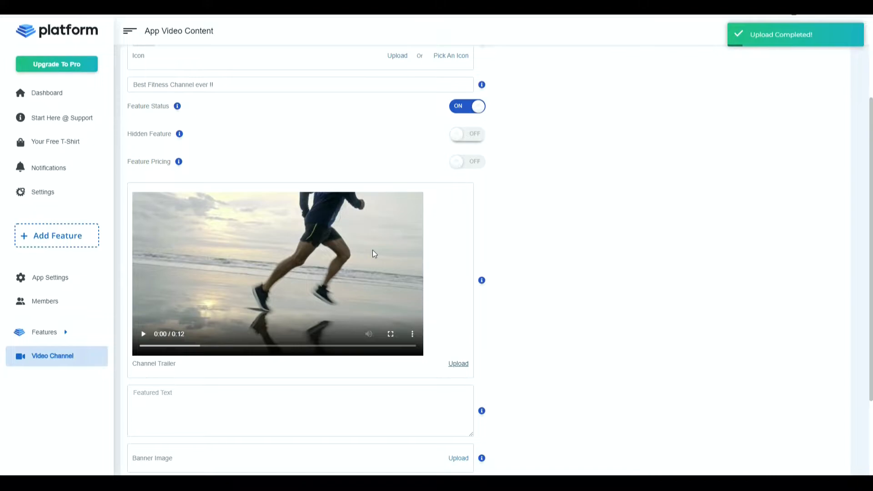
{"action": "scroll", "coordinate": [374, 254], "scroll_direction": "down", "scroll_amount": 3}
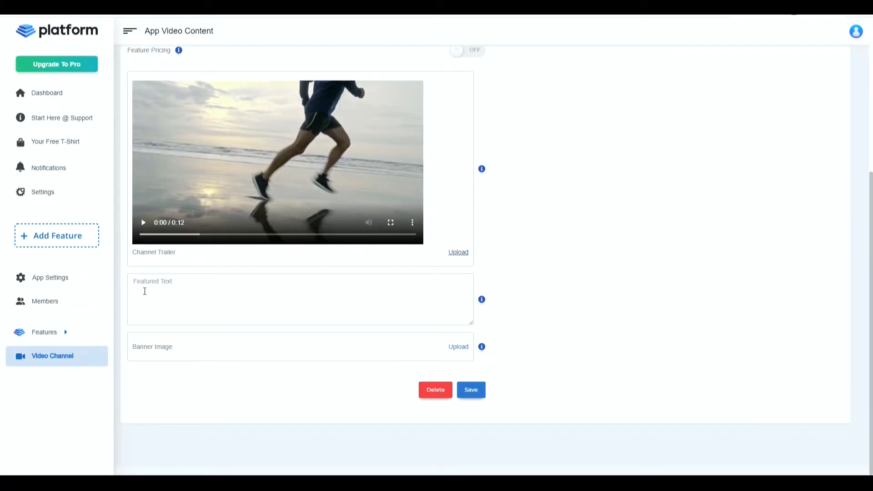
{"action": "left_click", "coordinate": [215, 291]}
{"action": "type", "text": "This is the best fitness video channel feature on platform ever !!!!"}
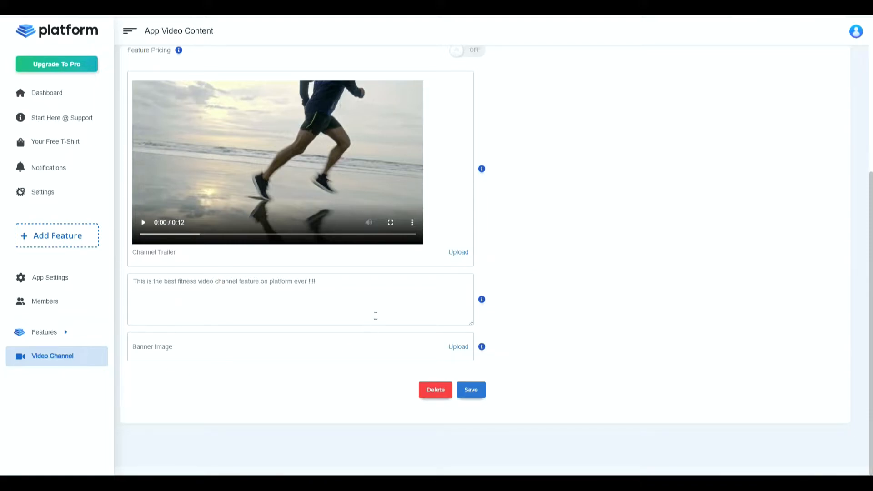
- Upload the "Fitness Channel" picture as the channel's Banner Image
{"action": "mouse_move", "coordinate": [483, 349]}
{"action": "left_click", "coordinate": [460, 347]}
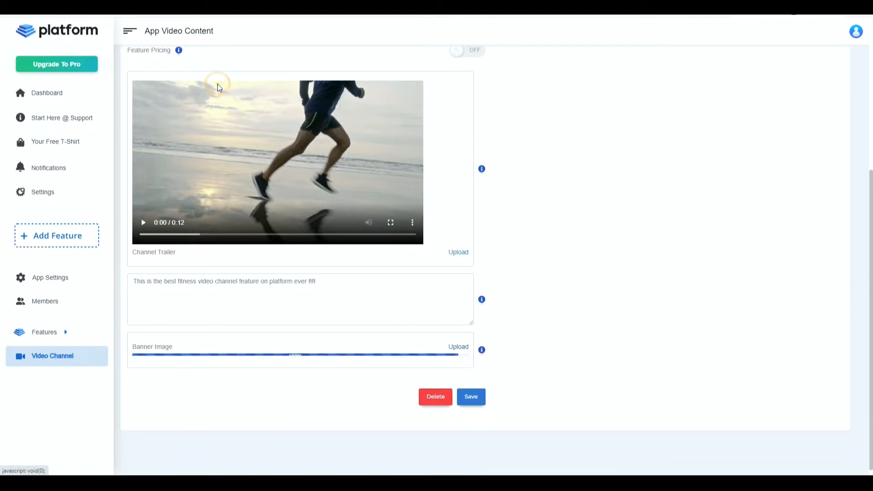
{"action": "scroll", "coordinate": [538, 306], "scroll_direction": "down", "scroll_amount": 2}
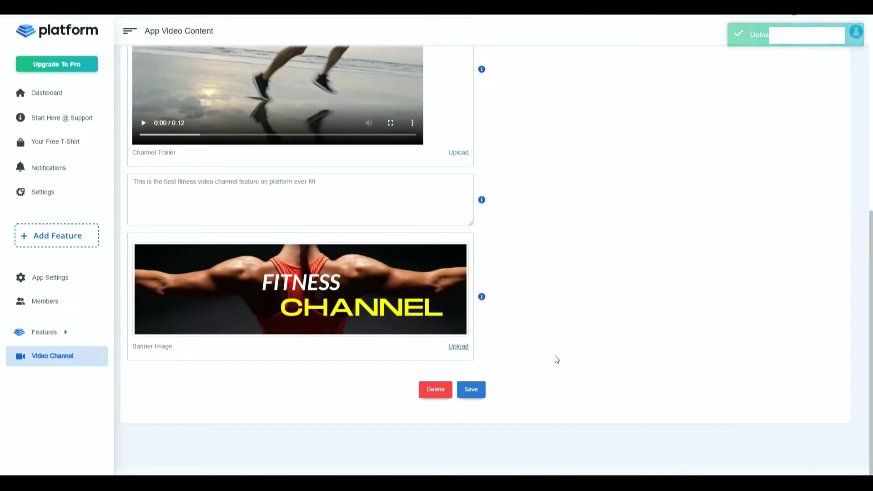
- Review the channel settings and try to save them with Feature Status on
{"action": "scroll", "coordinate": [553, 355], "scroll_direction": "up", "scroll_amount": 5}
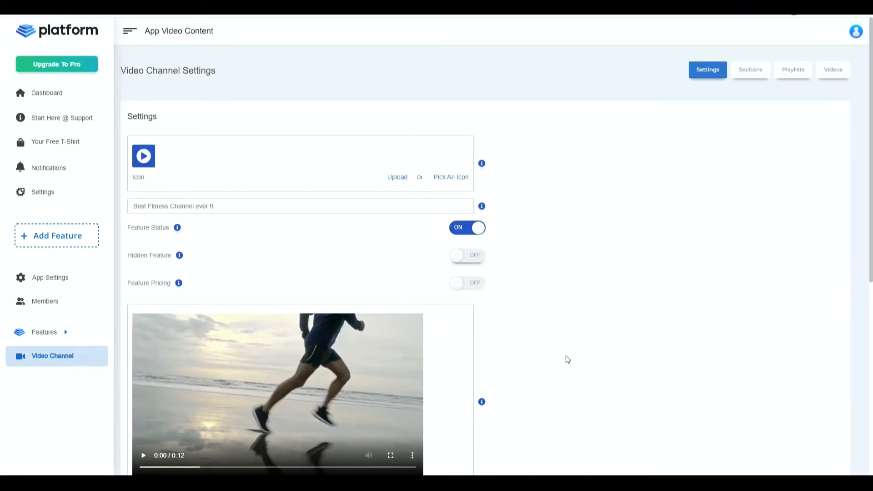
{"action": "scroll", "coordinate": [582, 323], "scroll_direction": "down", "scroll_amount": 2}
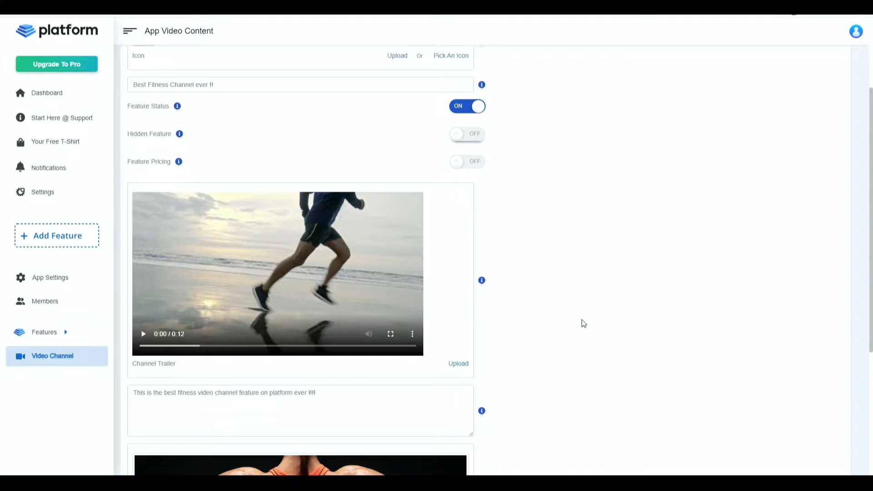
{"action": "scroll", "coordinate": [545, 283], "scroll_direction": "down", "scroll_amount": 5}
{"action": "left_click", "coordinate": [473, 389]}
- Turn off Feature Status and save the video channel settings
{"action": "scroll", "coordinate": [649, 368], "scroll_direction": "up", "scroll_amount": 8}
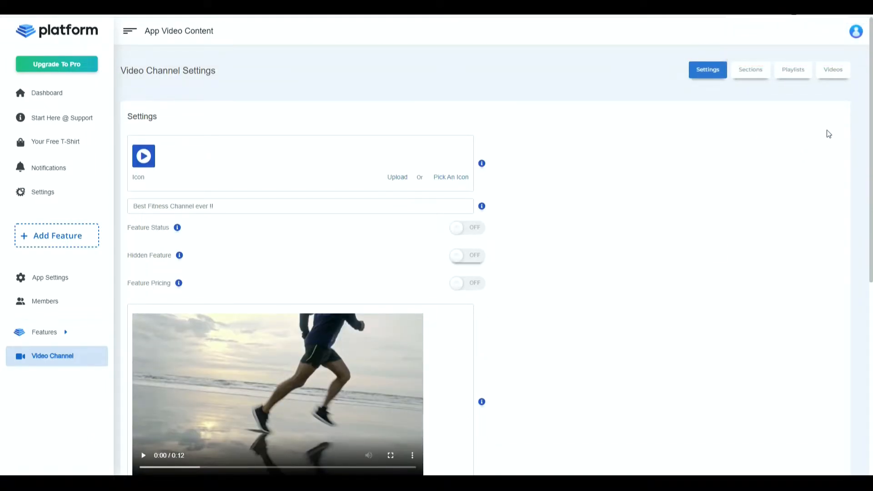
{"action": "scroll", "coordinate": [665, 289], "scroll_direction": "down", "scroll_amount": 8}
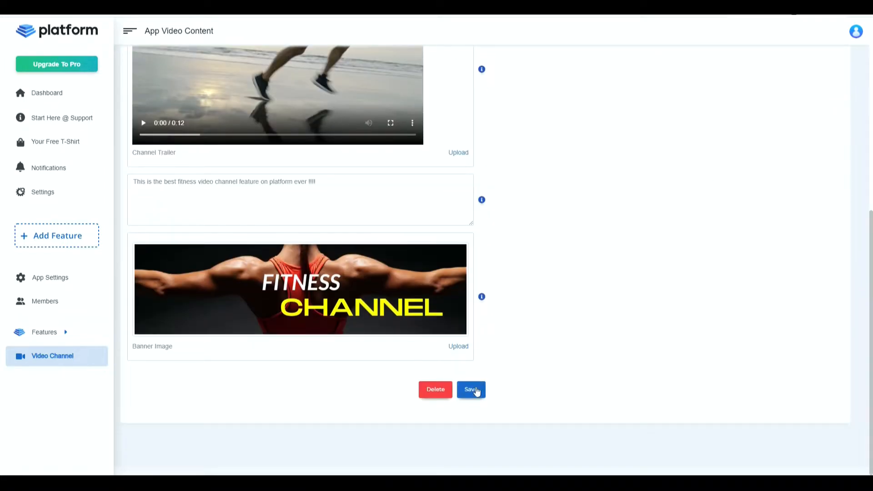
{"action": "left_click", "coordinate": [473, 390]}
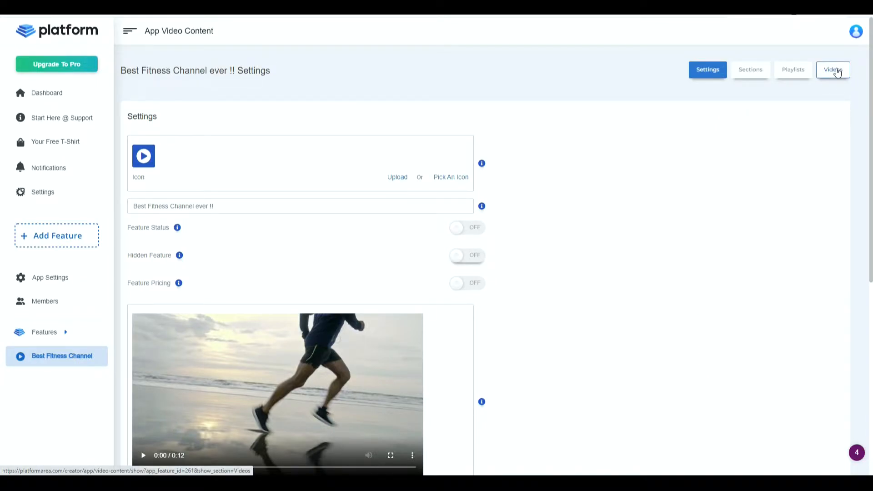
- Start a new channel video titled "Test Video" and upload the outdoor weight workout clip as its video file
{"action": "left_click", "coordinate": [838, 71]}
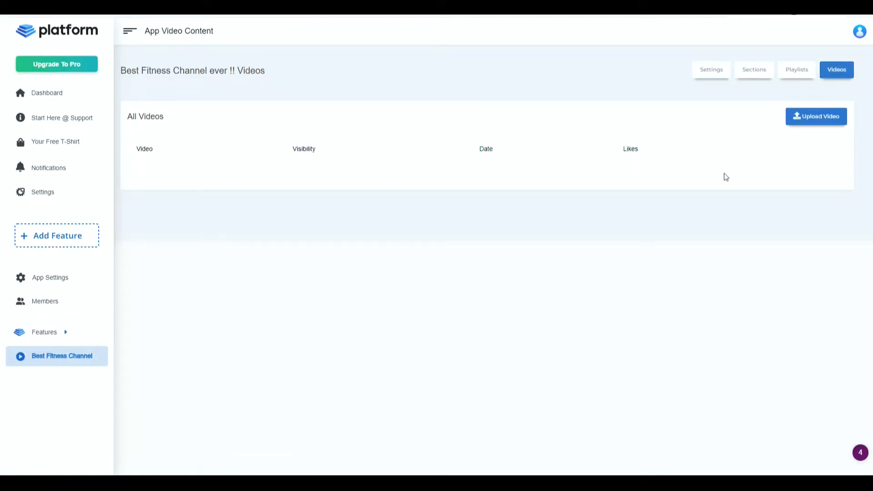
{"action": "left_click", "coordinate": [829, 120]}
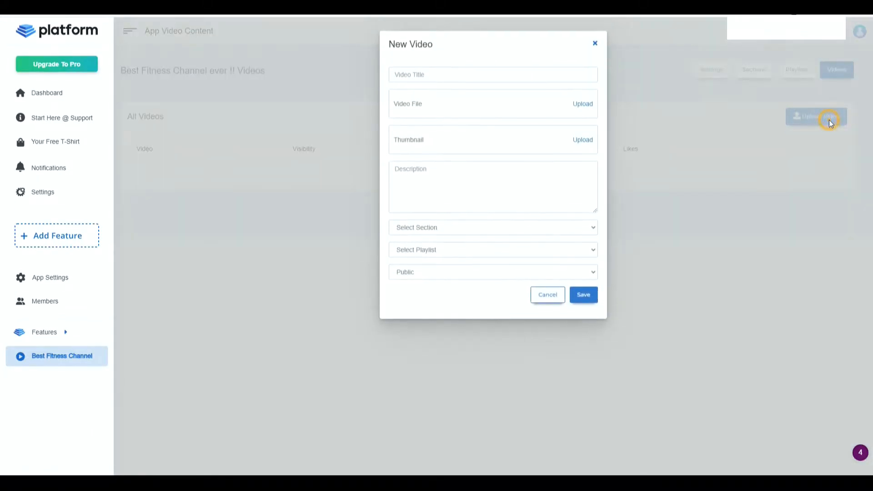
{"action": "left_click", "coordinate": [438, 78]}
{"action": "type", "text": "Test Video"}
{"action": "left_click", "coordinate": [579, 104]}
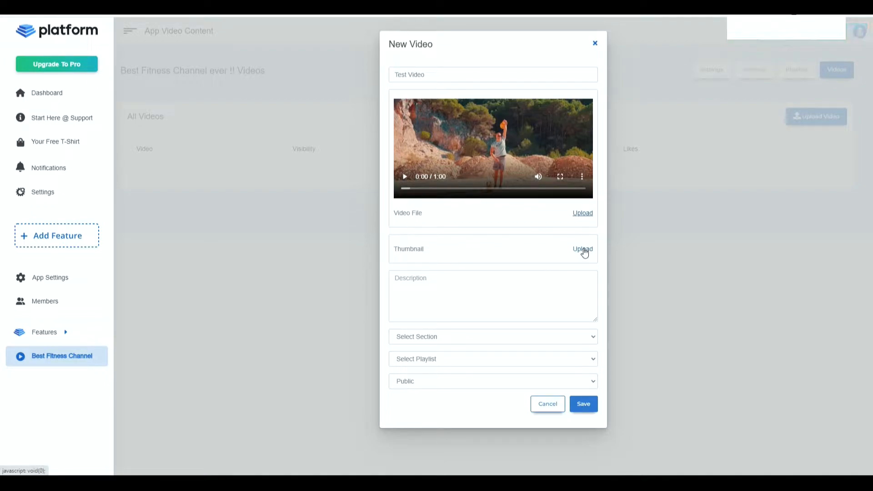
- Upload the matching outdoor weight workout image from the thumbnails folder as the video's thumbnail
{"action": "left_click", "coordinate": [583, 249]}
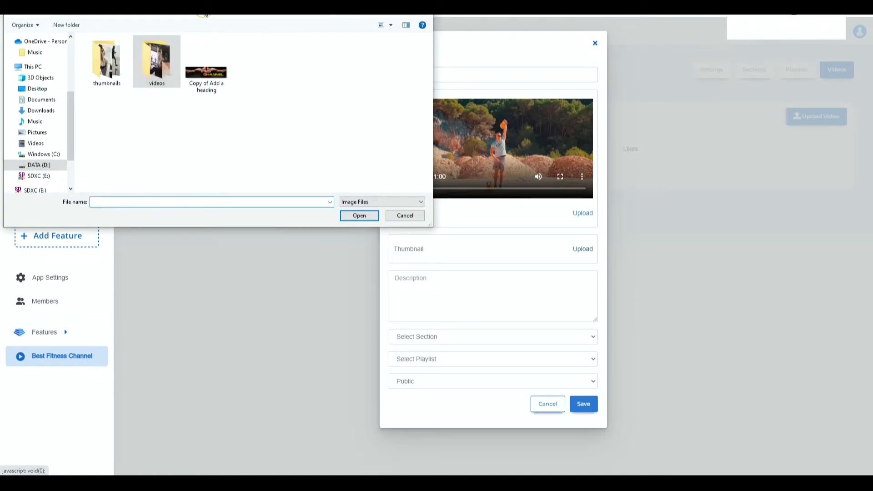
{"action": "double_click", "coordinate": [116, 72]}
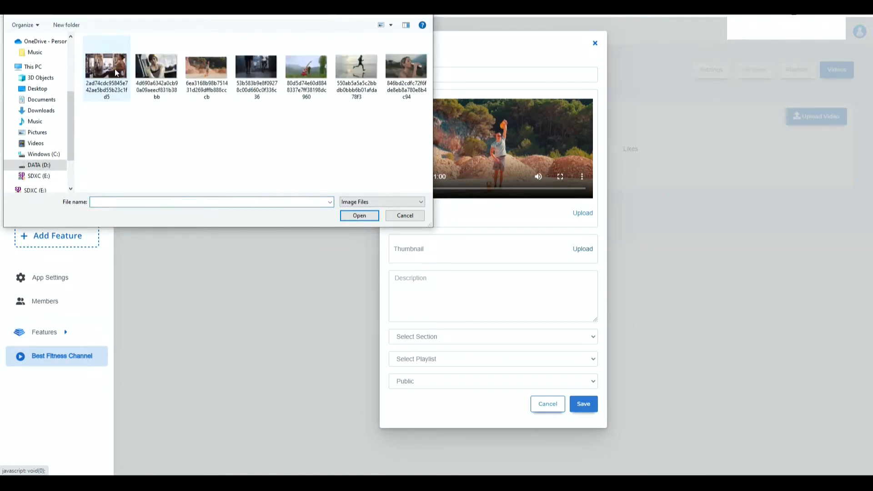
{"action": "double_click", "coordinate": [209, 63]}
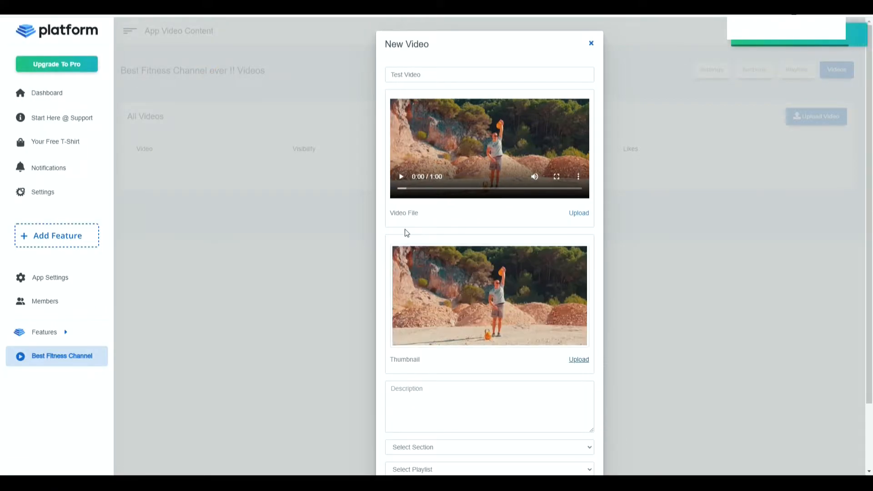
- Enter the video description "Person working out with weights"
{"action": "scroll", "coordinate": [394, 273], "scroll_direction": "down", "scroll_amount": 2}
{"action": "left_click", "coordinate": [453, 331]}
{"action": "type", "text": "Person working out with weights"}
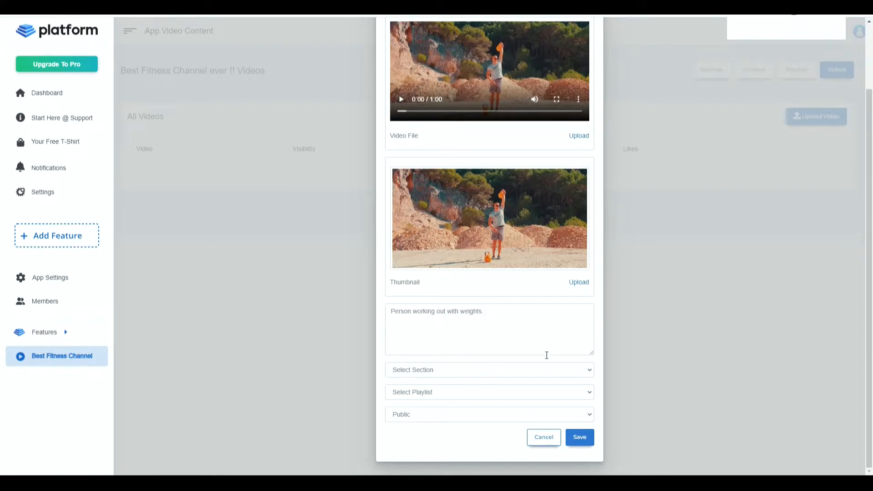
- Set the test video's visibility to Public and save it to the channel
{"action": "left_click", "coordinate": [474, 415]}
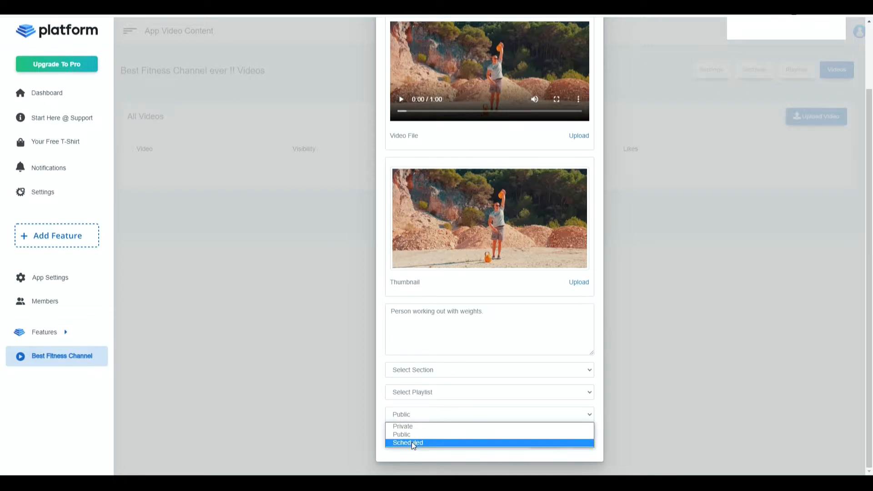
{"action": "left_click", "coordinate": [425, 435]}
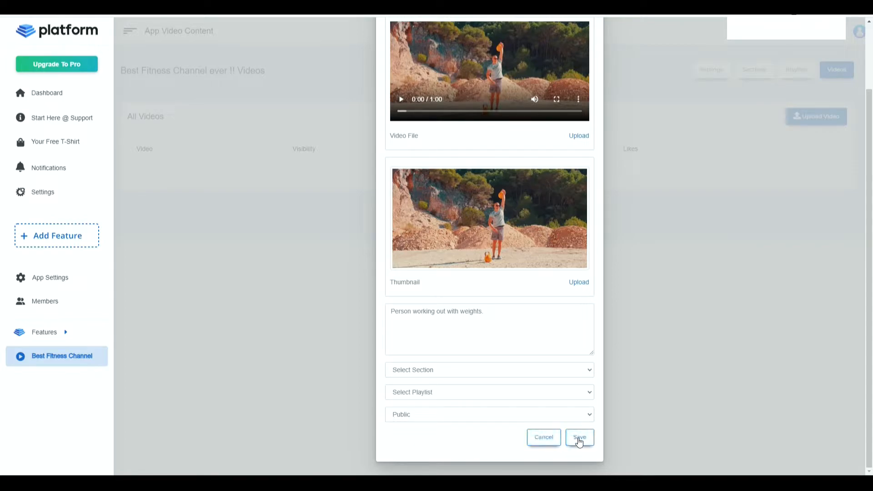
{"action": "left_click", "coordinate": [578, 438]}
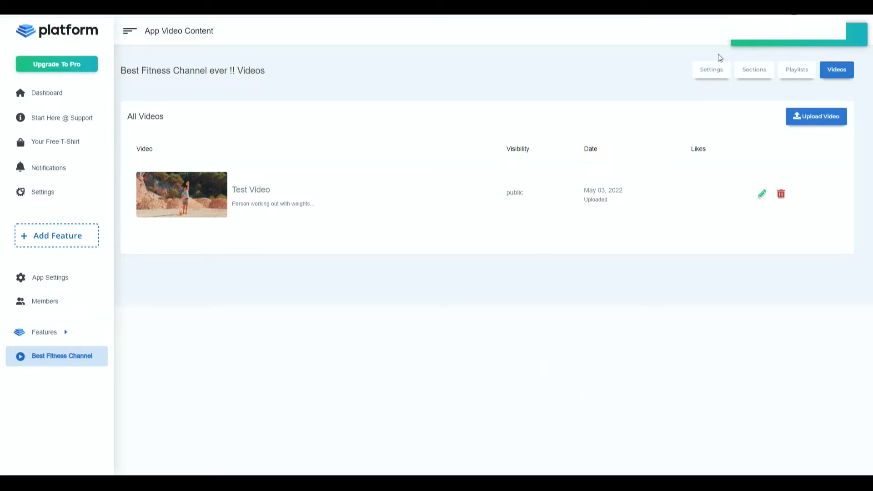
- Turn on Feature Status in the video channel settings and save them
{"action": "left_click", "coordinate": [714, 69]}
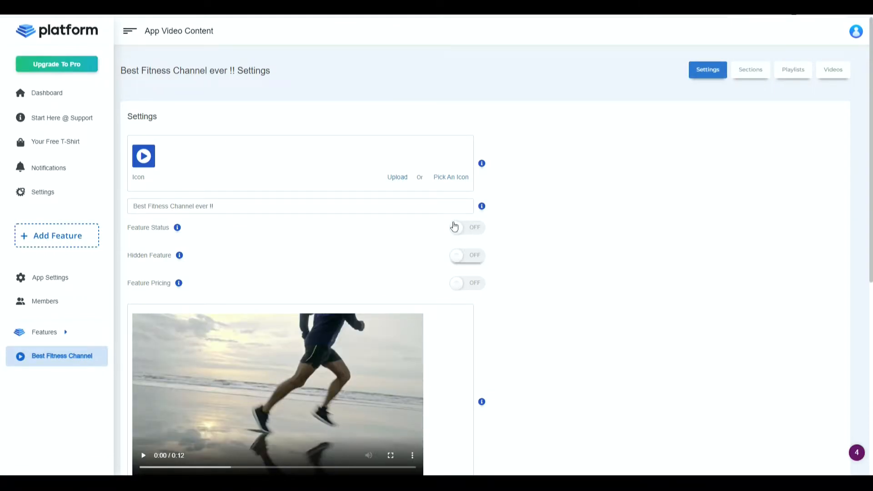
{"action": "left_click", "coordinate": [472, 230]}
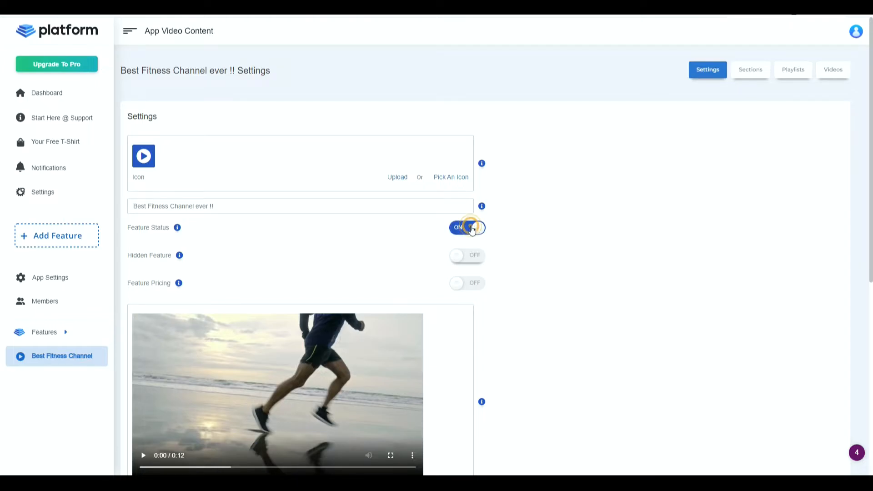
{"action": "scroll", "coordinate": [550, 326], "scroll_direction": "down", "scroll_amount": 7}
{"action": "left_click", "coordinate": [484, 398]}
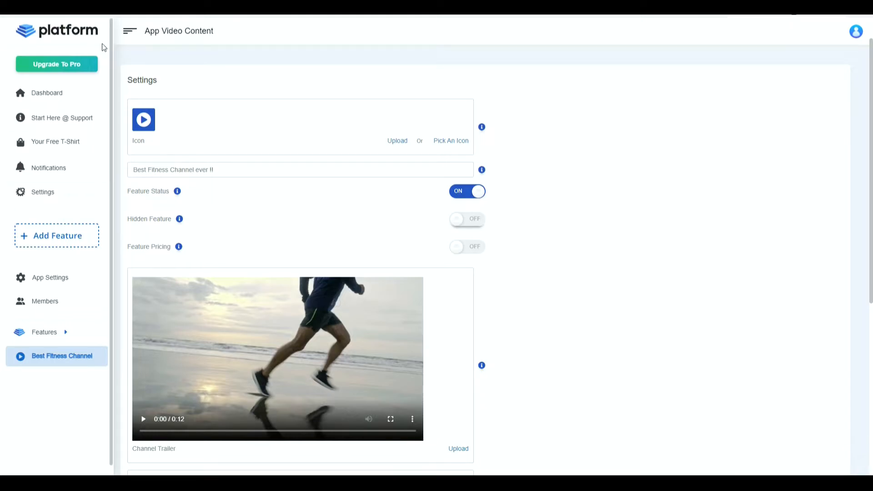
- Open the Best Fitness Channel in the member view and examine its banner, trailer, description and video list
{"action": "left_click", "coordinate": [53, 308]}
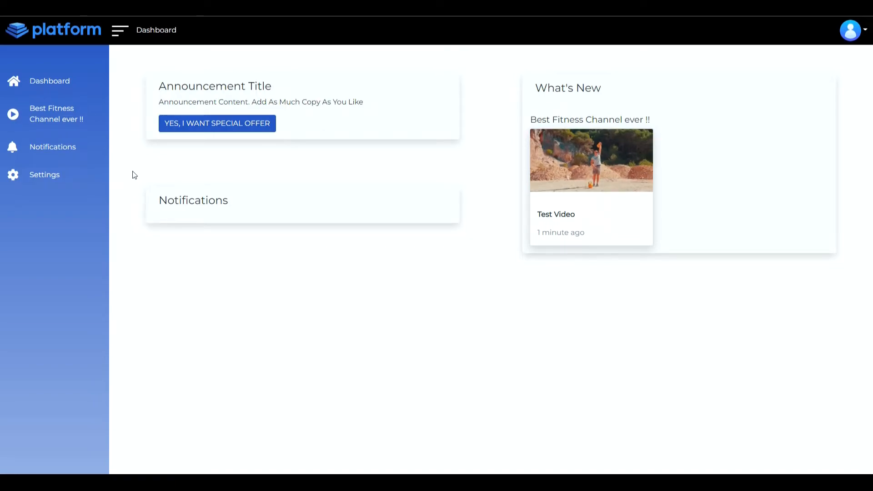
{"action": "left_click", "coordinate": [44, 121]}
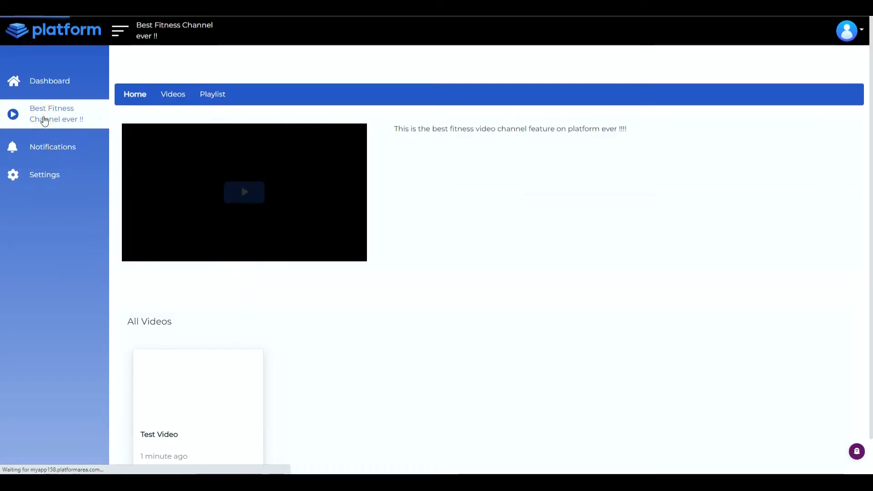
{"action": "scroll", "coordinate": [594, 424], "scroll_direction": "down", "scroll_amount": 5}
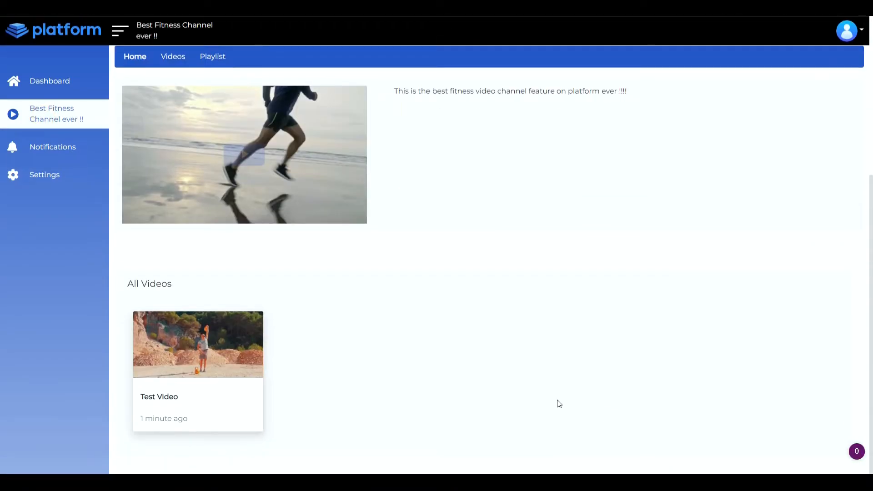
{"action": "scroll", "coordinate": [559, 404], "scroll_direction": "up", "scroll_amount": 4}
{"action": "scroll", "coordinate": [559, 404], "scroll_direction": "down", "scroll_amount": 4}
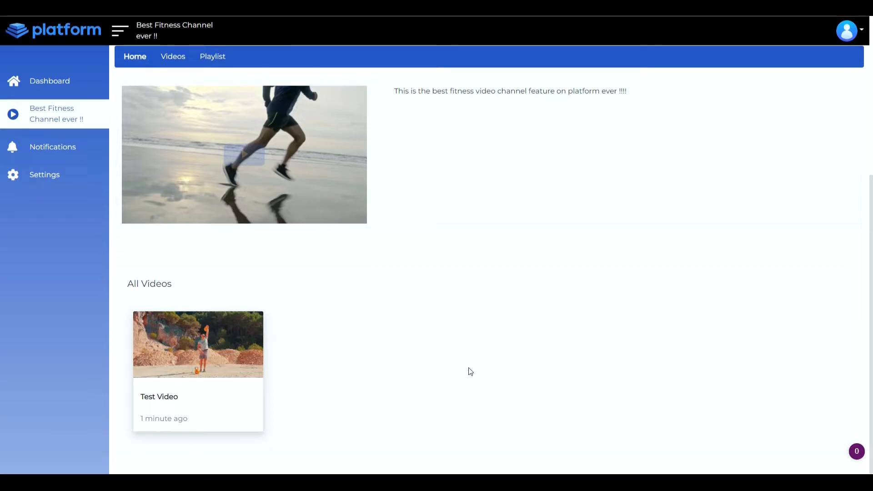
{"action": "scroll", "coordinate": [507, 384], "scroll_direction": "up", "scroll_amount": 5}
{"action": "scroll", "coordinate": [507, 384], "scroll_direction": "down", "scroll_amount": 5}
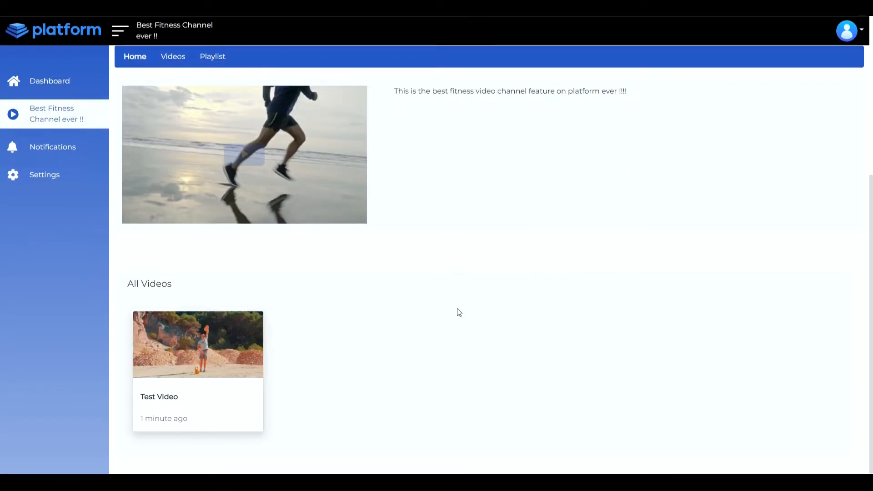
{"action": "scroll", "coordinate": [463, 305], "scroll_direction": "up", "scroll_amount": 5}
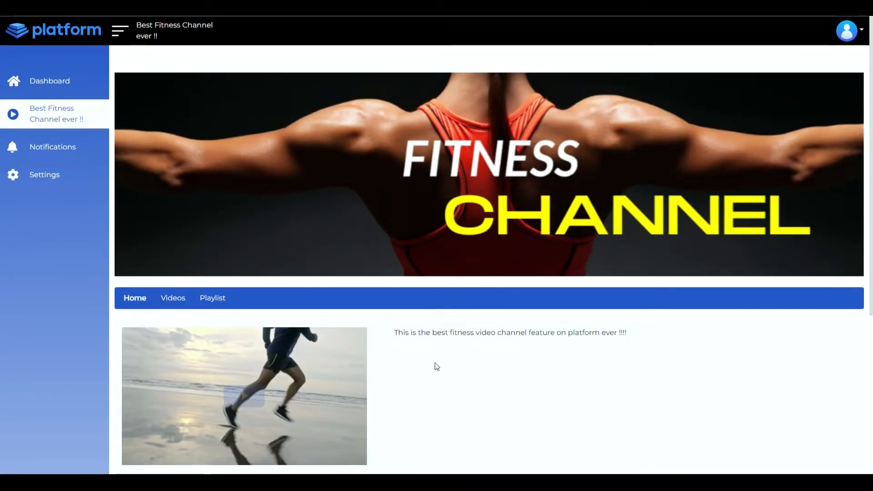
{"action": "scroll", "coordinate": [440, 357], "scroll_direction": "down", "scroll_amount": 5}
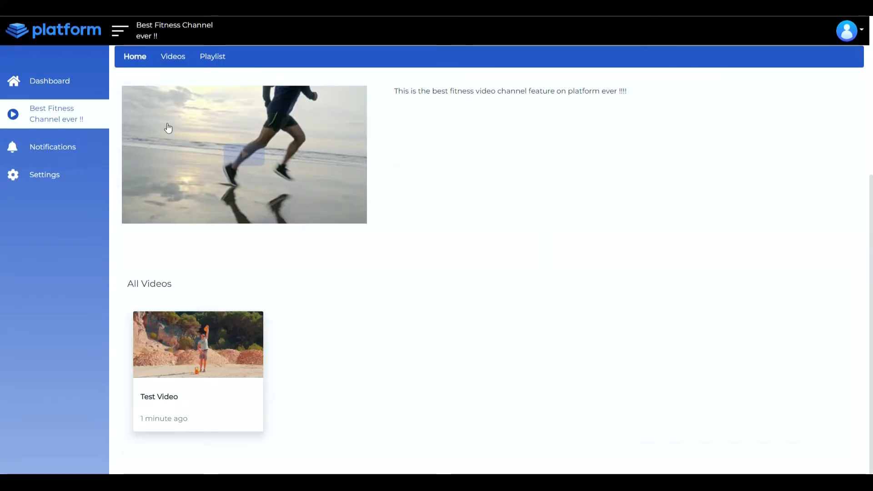
- Play the channel trailer, pause it partway through, and check the description text beside it
{"action": "left_click", "coordinate": [245, 154]}
{"action": "scroll", "coordinate": [508, 365], "scroll_direction": "up", "scroll_amount": 3}
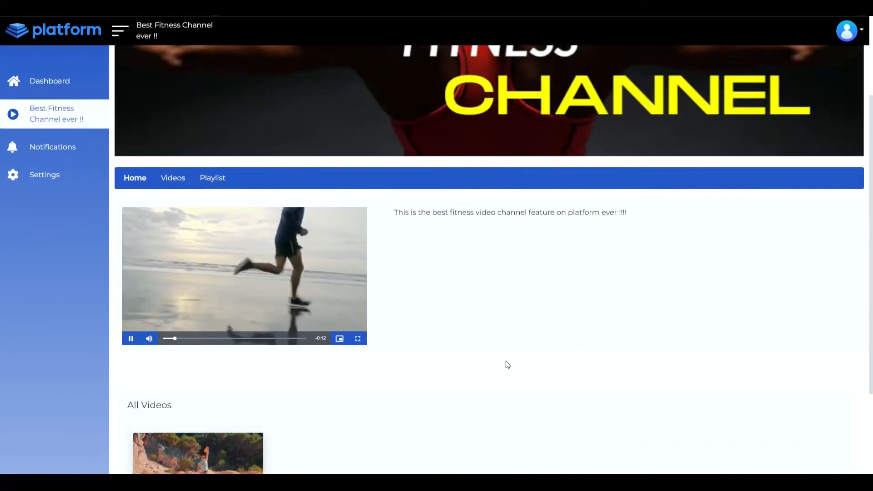
{"action": "mouse_move", "coordinate": [147, 346]}
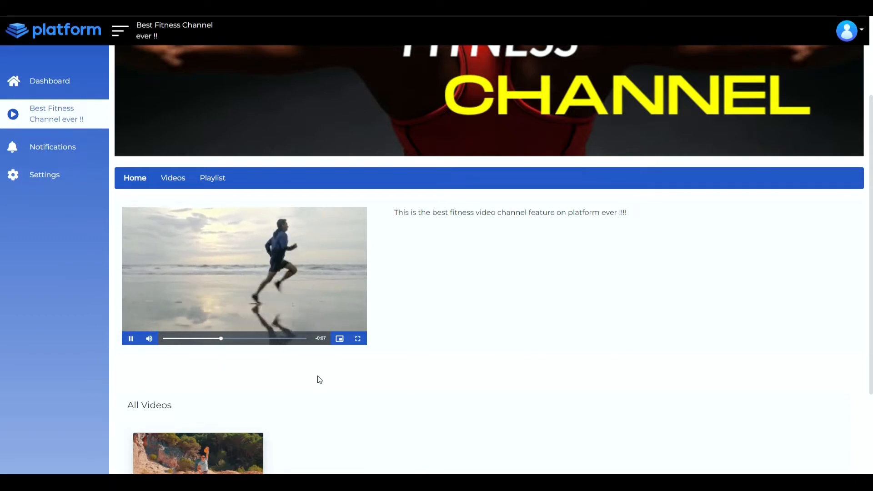
{"action": "left_click", "coordinate": [131, 341]}
{"action": "left_click_drag", "start_coordinate": [394, 210], "coordinate": [651, 214]}
{"action": "left_click", "coordinate": [550, 304]}
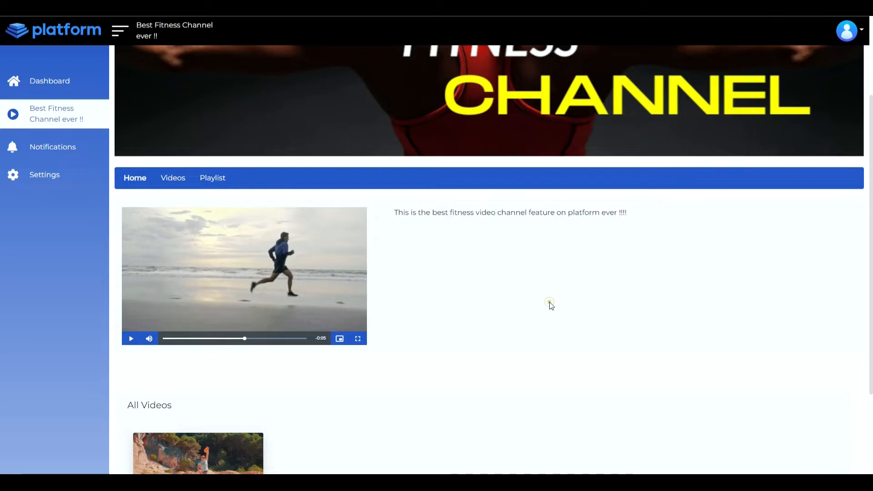
- Open Test Video from the channel's All Videos list, like it, and close the player
{"action": "scroll", "coordinate": [330, 388], "scroll_direction": "down", "scroll_amount": 3}
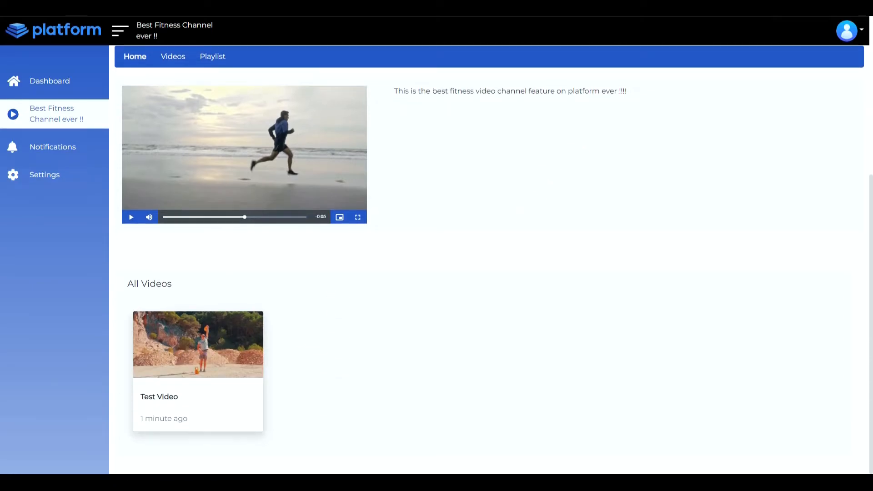
{"action": "left_click", "coordinate": [224, 354]}
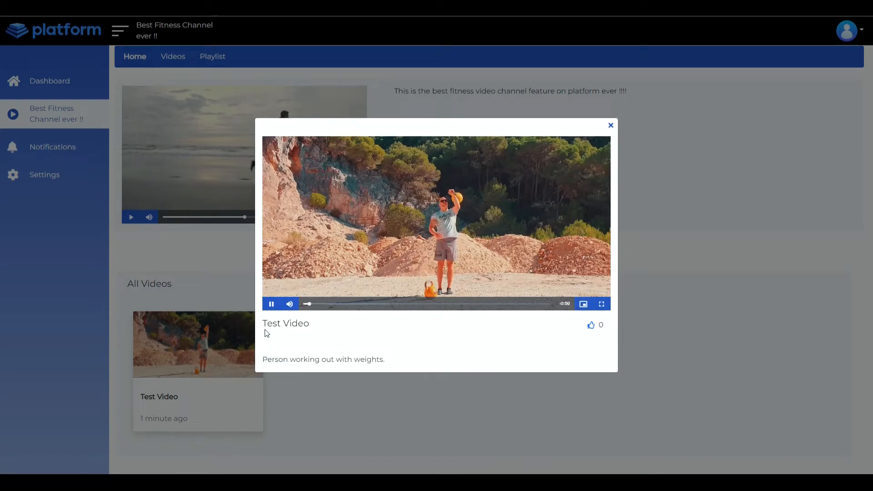
{"action": "left_click", "coordinate": [591, 326]}
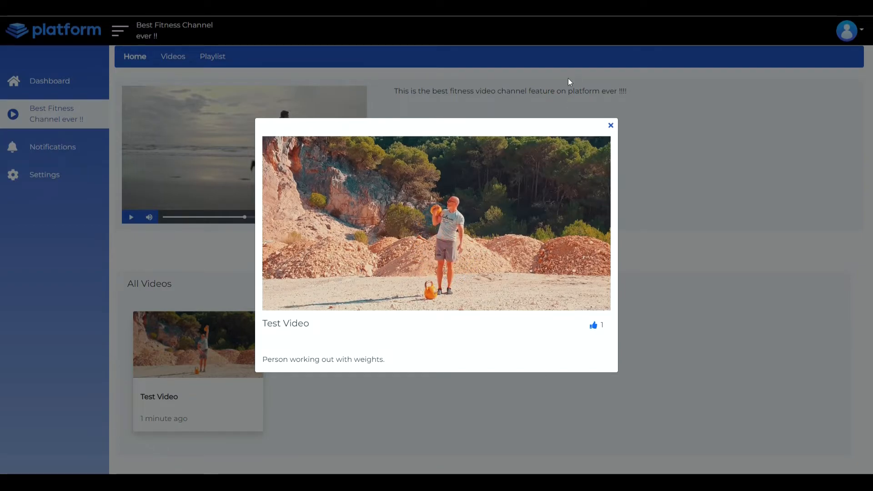
{"action": "left_click", "coordinate": [611, 127]}
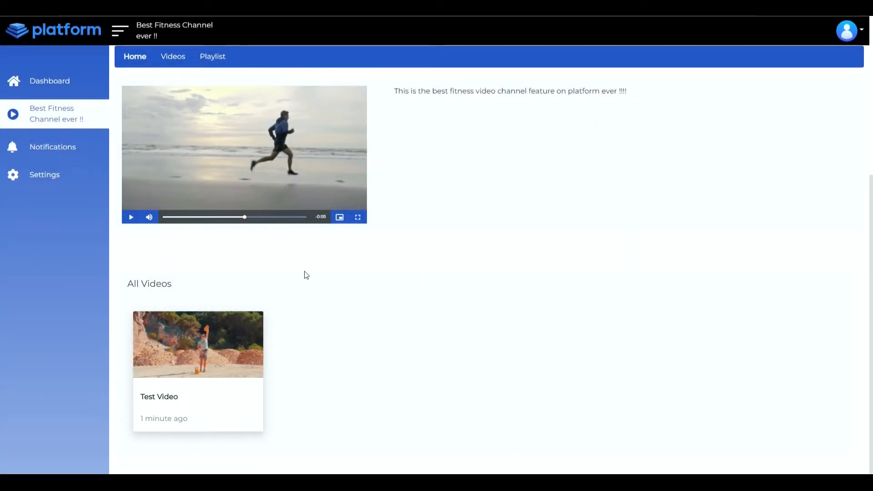
- View the channel's playlist page in the member view and return to the channel's home page
{"action": "scroll", "coordinate": [308, 274], "scroll_direction": "up", "scroll_amount": 5}
{"action": "left_click", "coordinate": [212, 299]}
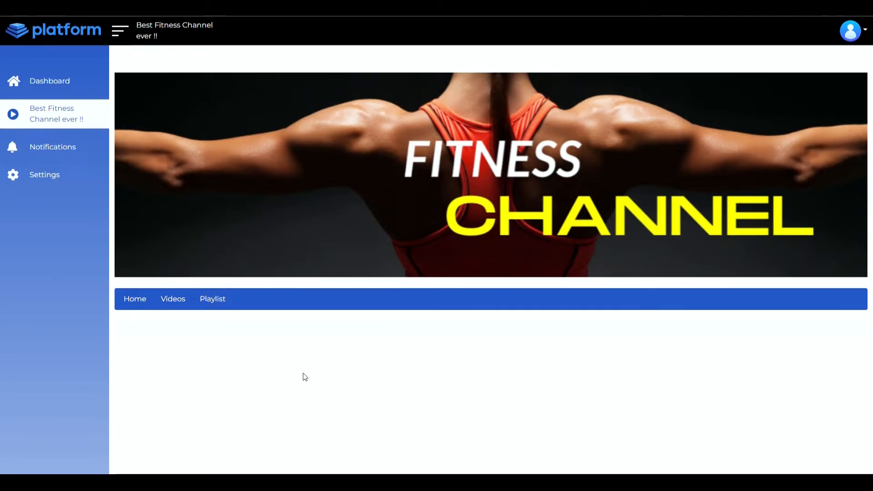
{"action": "left_click", "coordinate": [131, 303]}
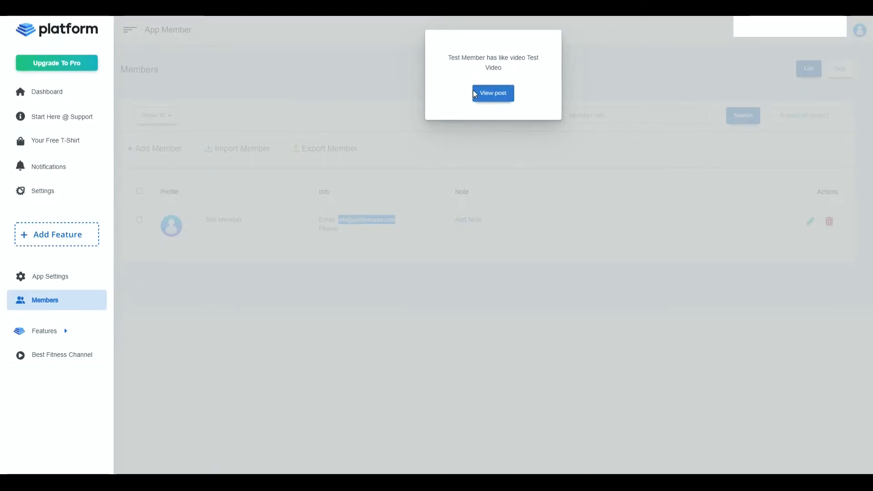
- Open the liked post from the notification in the creator dashboard and check Test Video's likes
{"action": "left_click", "coordinate": [503, 95]}
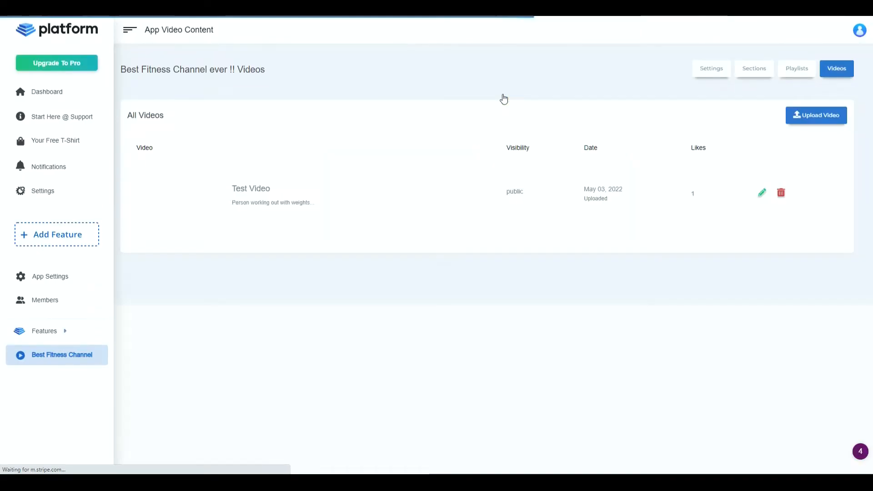
{"action": "double_click", "coordinate": [691, 193]}
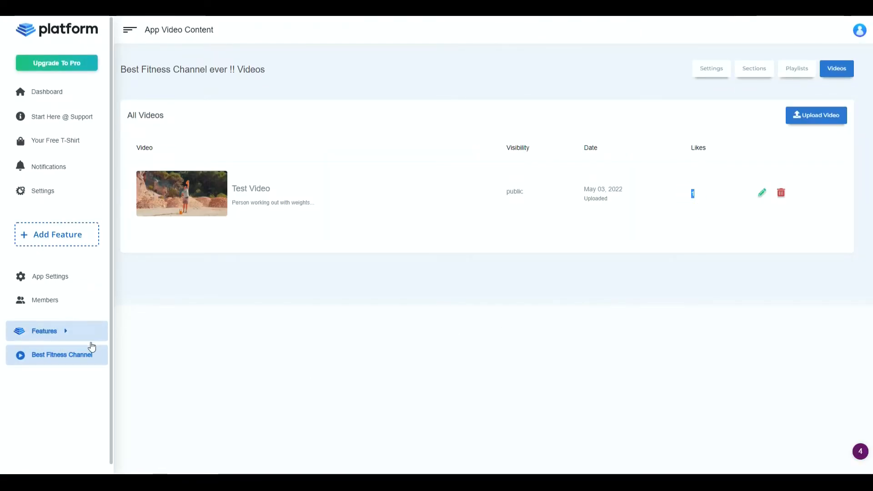
- Open the Best Fitness Channel's video list and review all of its uploaded videos
{"action": "left_click", "coordinate": [68, 361]}
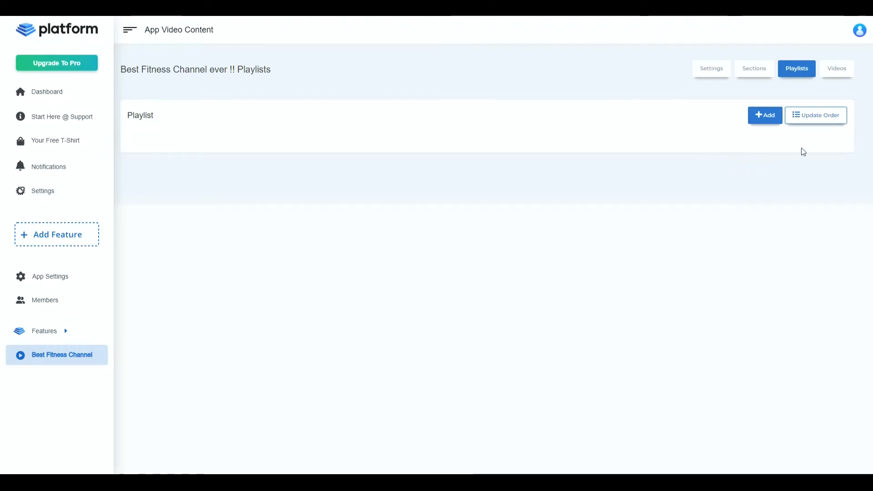
{"action": "left_click", "coordinate": [844, 71]}
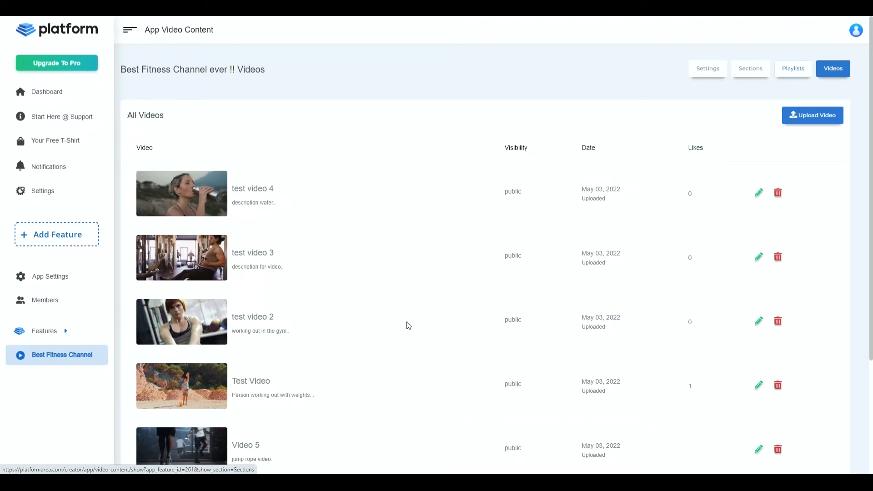
{"action": "scroll", "coordinate": [387, 332], "scroll_direction": "down", "scroll_amount": 3}
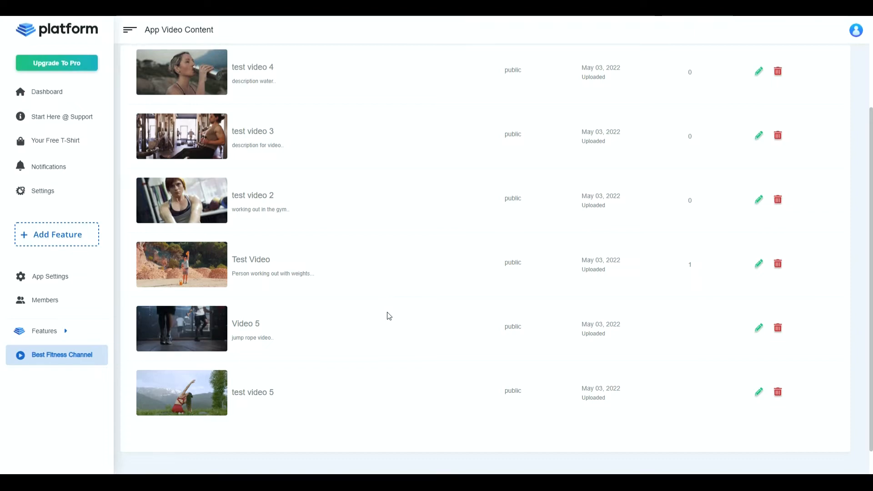
{"action": "scroll", "coordinate": [384, 316], "scroll_direction": "up", "scroll_amount": 3}
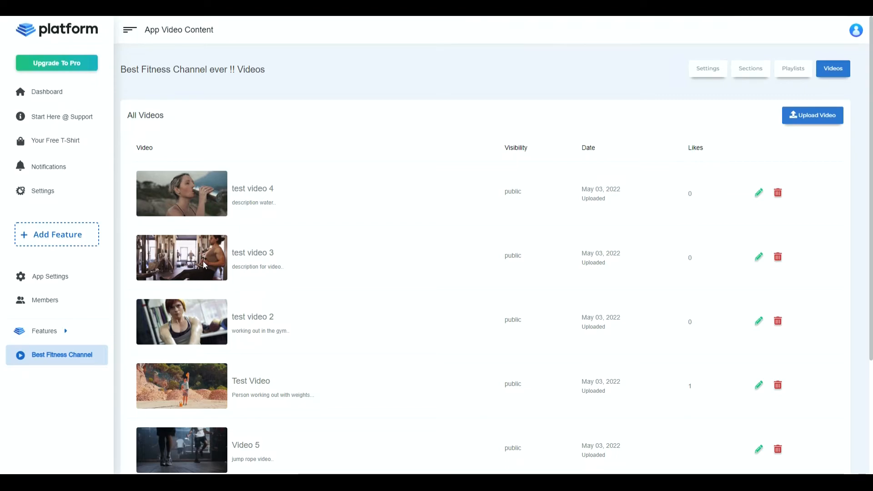
{"action": "scroll", "coordinate": [294, 275], "scroll_direction": "down", "scroll_amount": 3}
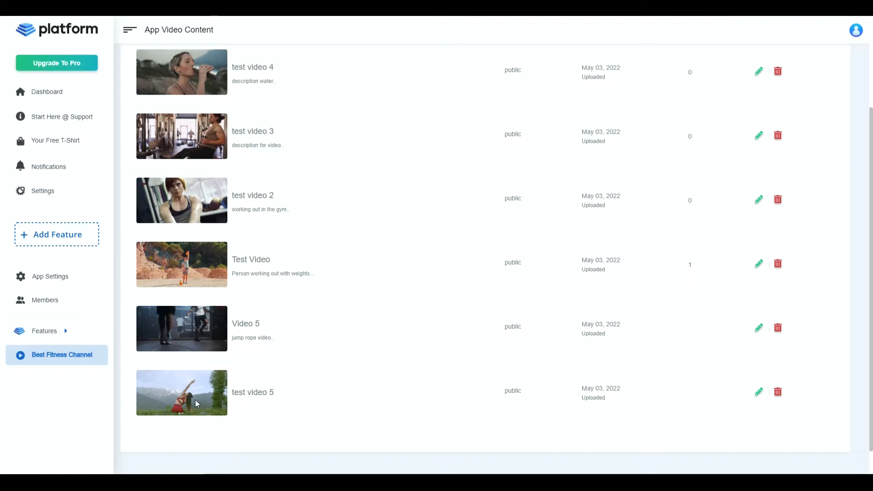
{"action": "scroll", "coordinate": [197, 400], "scroll_direction": "up", "scroll_amount": 3}
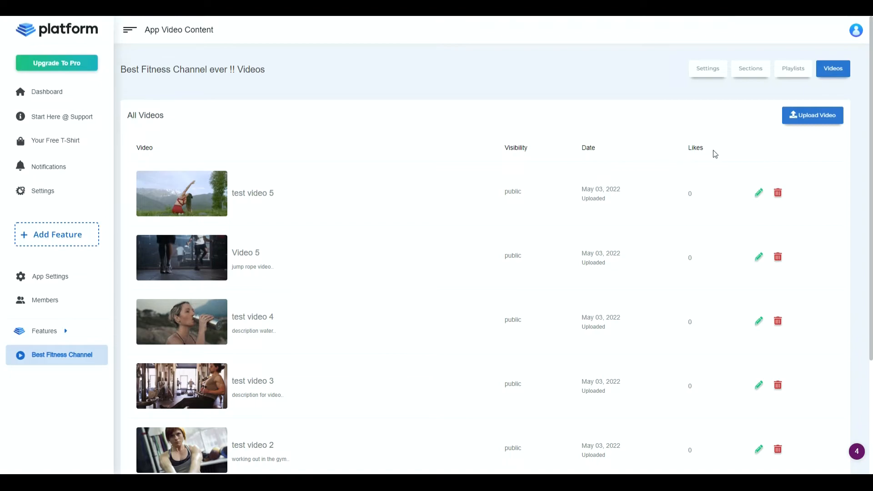
- Create a channel playlist titled "Weightlifting videos", and leave the form for a further playlist without saving
{"action": "left_click", "coordinate": [792, 72]}
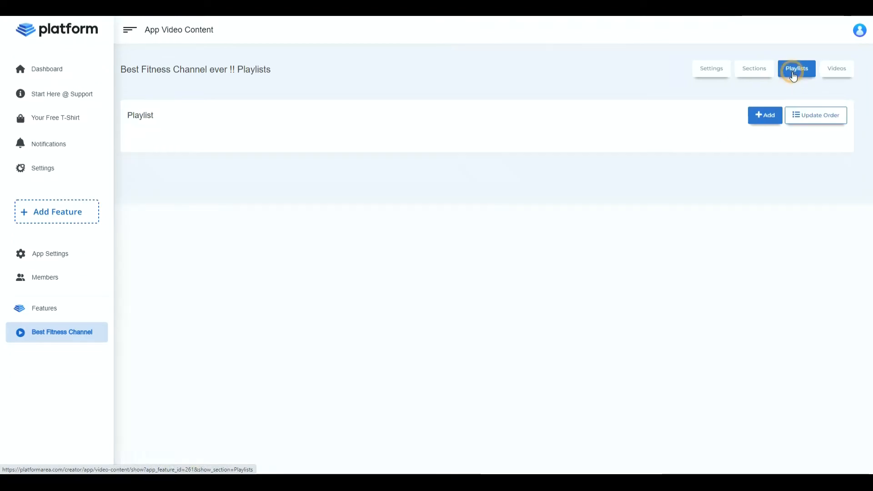
{"action": "left_click", "coordinate": [760, 119]}
{"action": "left_click", "coordinate": [411, 75]}
{"action": "left_click", "coordinate": [443, 96]}
{"action": "left_click", "coordinate": [607, 96]}
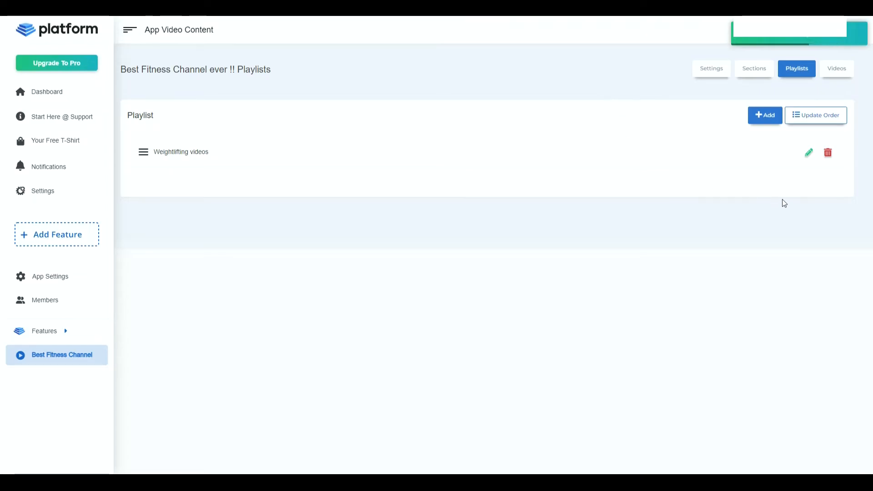
{"action": "left_click", "coordinate": [769, 121]}
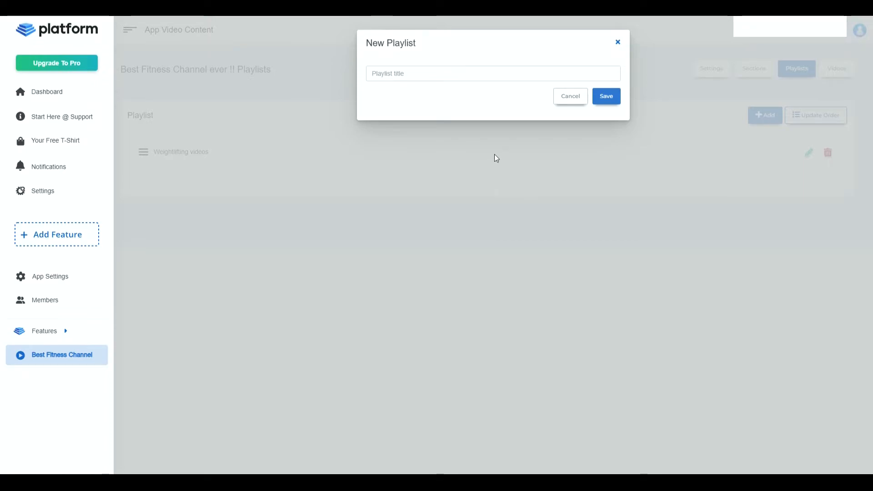
{"action": "left_click", "coordinate": [617, 45]}
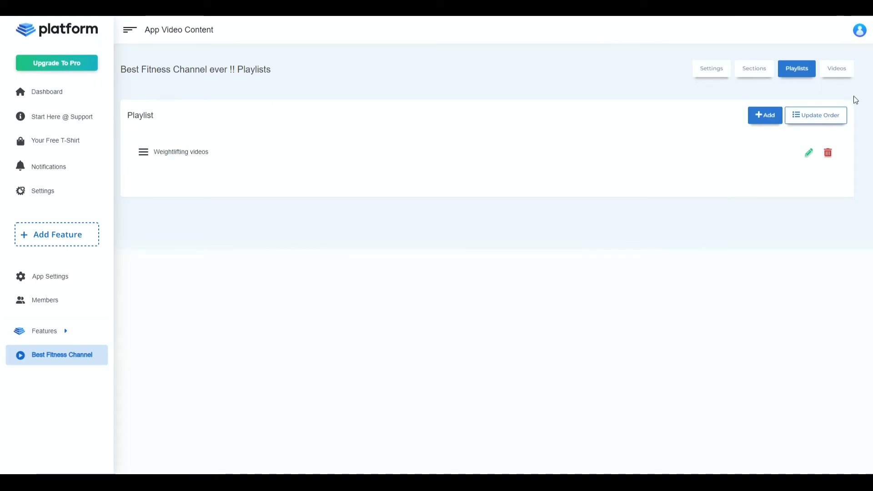
- Assign Test Video, the kettlebell workout clip, to the Weightlifting videos playlist and save the update
{"action": "left_click", "coordinate": [836, 72]}
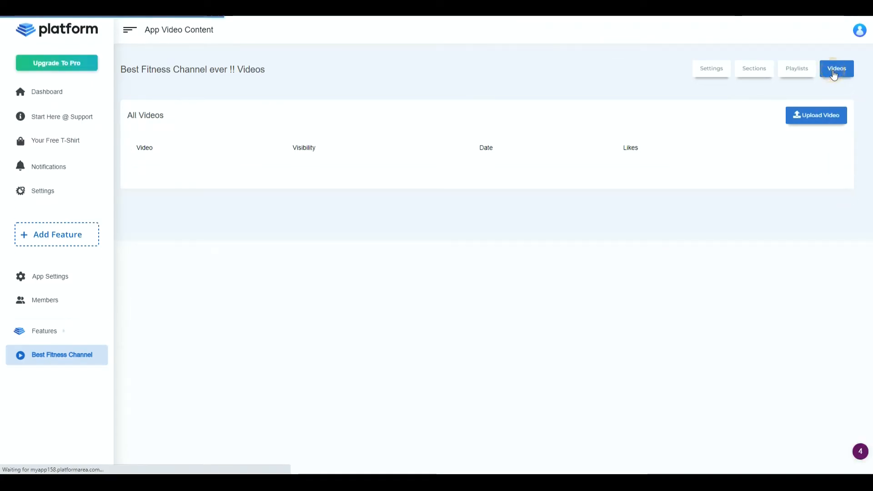
{"action": "scroll", "coordinate": [390, 296], "scroll_direction": "down", "scroll_amount": 3}
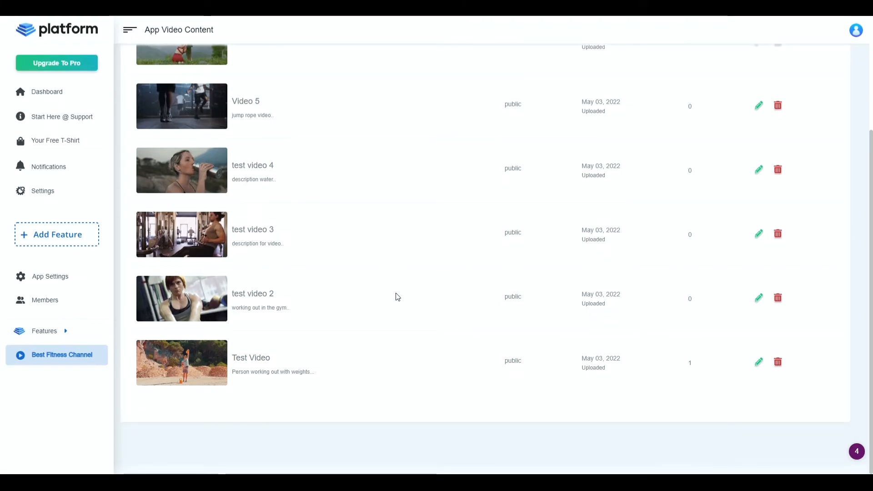
{"action": "left_click", "coordinate": [759, 363]}
{"action": "scroll", "coordinate": [483, 293], "scroll_direction": "down", "scroll_amount": 2}
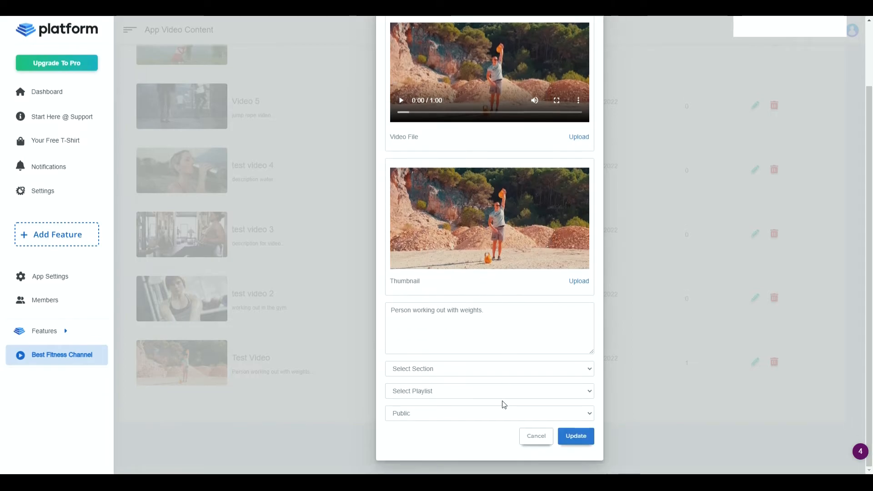
{"action": "left_click", "coordinate": [471, 392]}
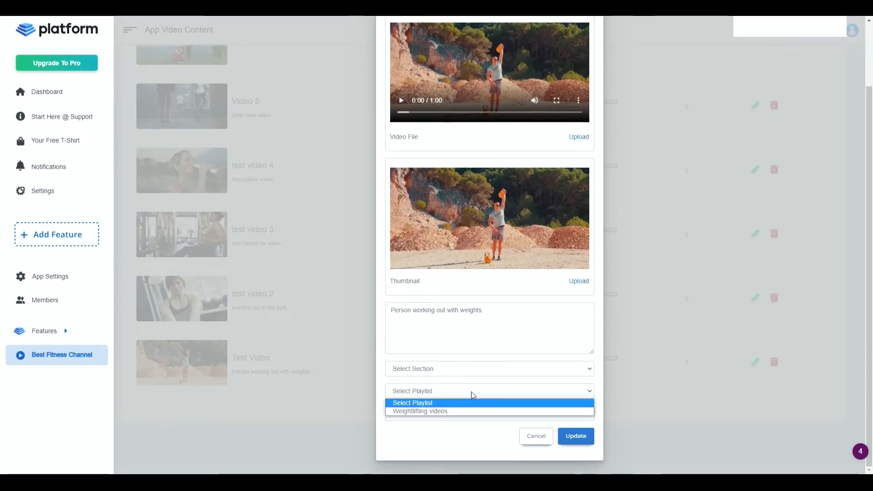
{"action": "left_click", "coordinate": [458, 411]}
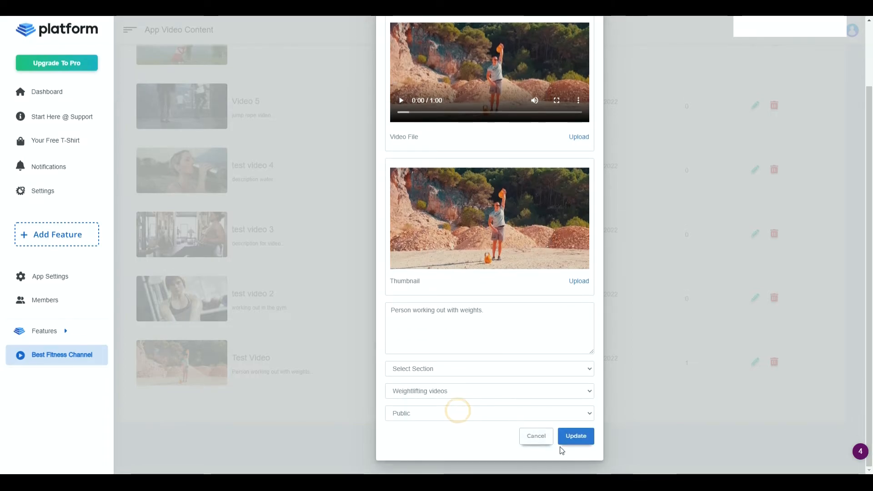
{"action": "left_click", "coordinate": [572, 437]}
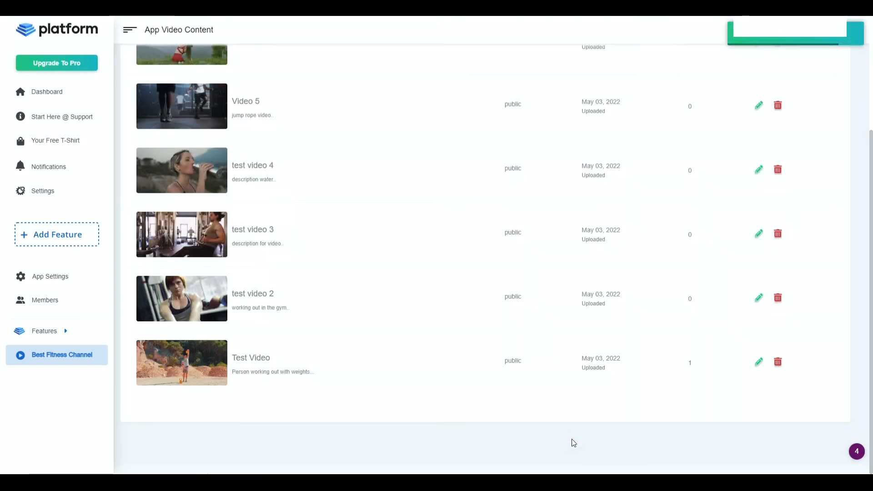
- Assign test video 2 to the Weightlifting videos playlist and save the update
{"action": "left_click", "coordinate": [758, 299]}
{"action": "scroll", "coordinate": [544, 298], "scroll_direction": "down", "scroll_amount": 3}
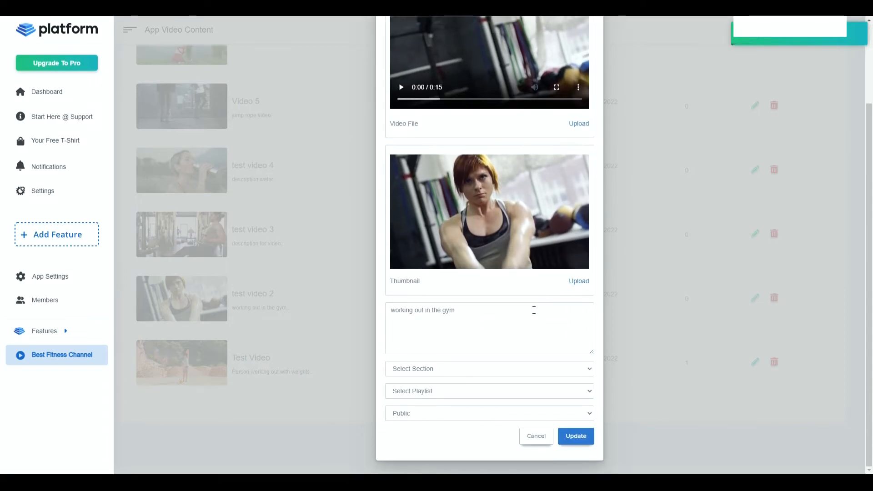
{"action": "left_click", "coordinate": [473, 391]}
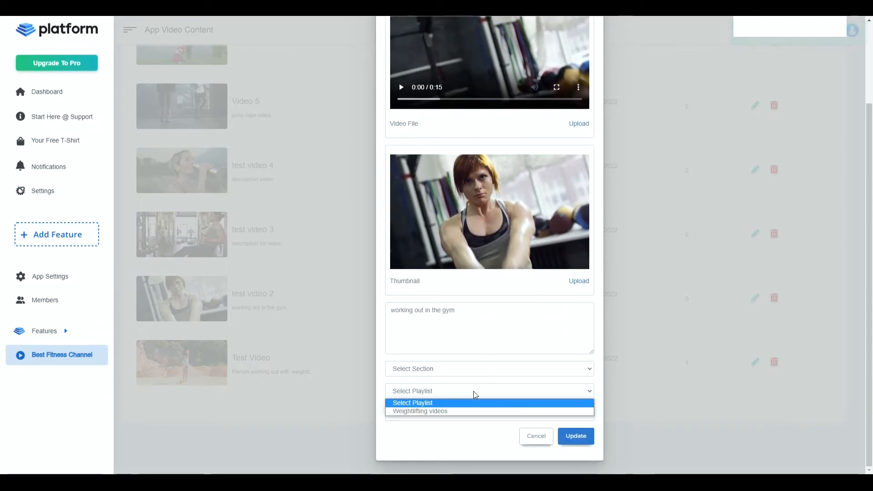
{"action": "left_click", "coordinate": [454, 411]}
{"action": "left_click", "coordinate": [585, 438]}
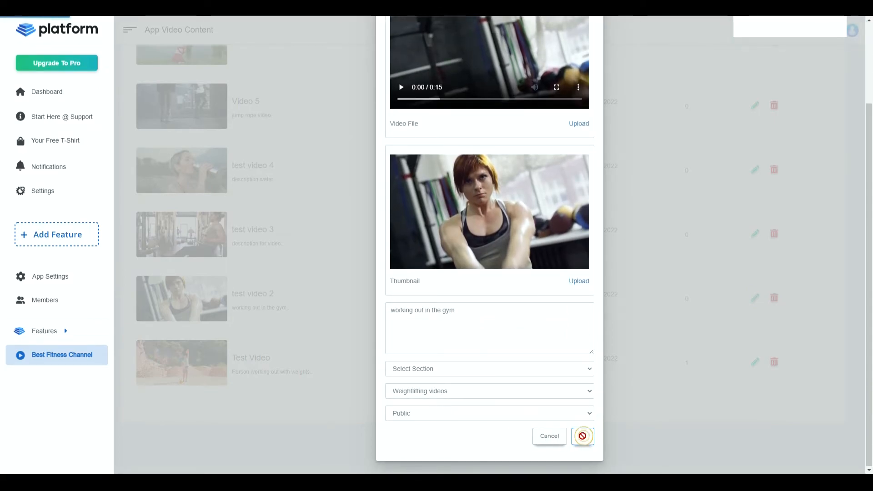
- Assign test video 3 to the Weightlifting videos playlist and save the update
{"action": "scroll", "coordinate": [404, 308], "scroll_direction": "up", "scroll_amount": 3}
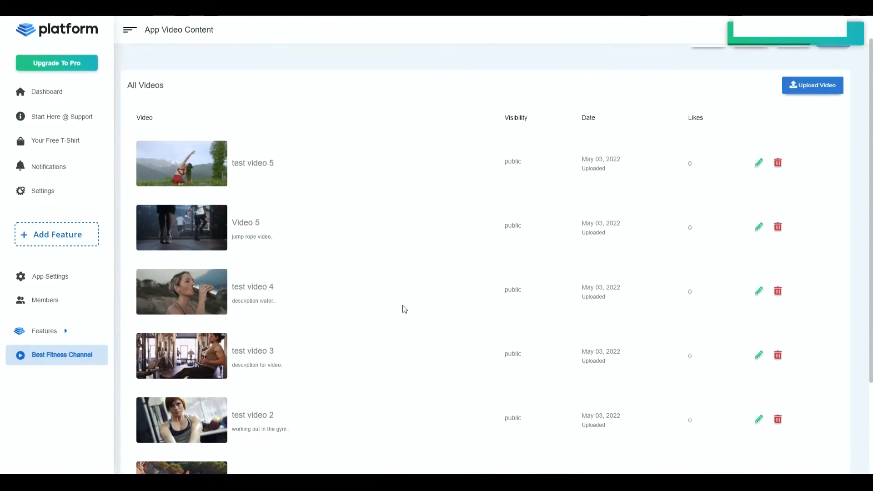
{"action": "left_click", "coordinate": [756, 356]}
{"action": "scroll", "coordinate": [464, 230], "scroll_direction": "down", "scroll_amount": 2}
{"action": "left_click", "coordinate": [469, 395]}
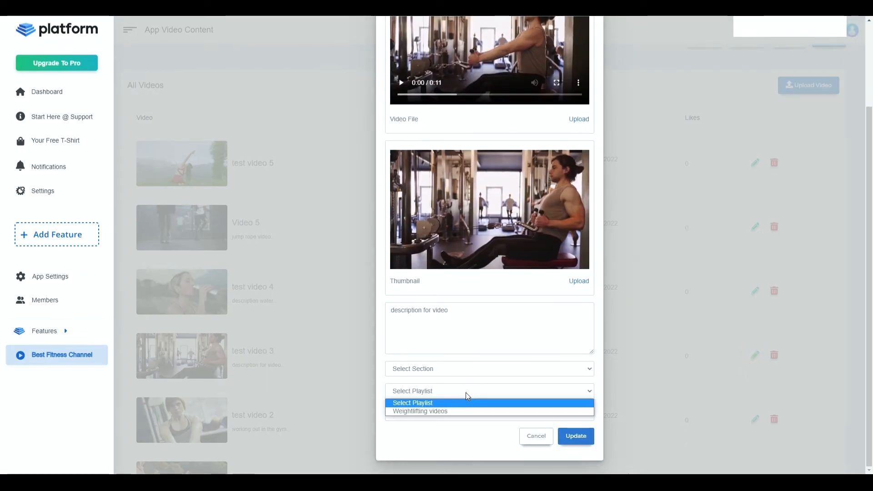
{"action": "left_click", "coordinate": [458, 411]}
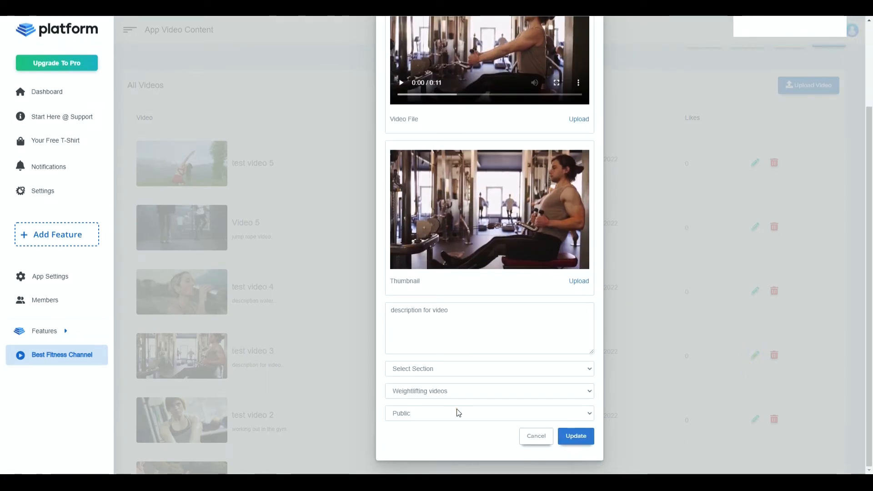
{"action": "left_click", "coordinate": [576, 436]}
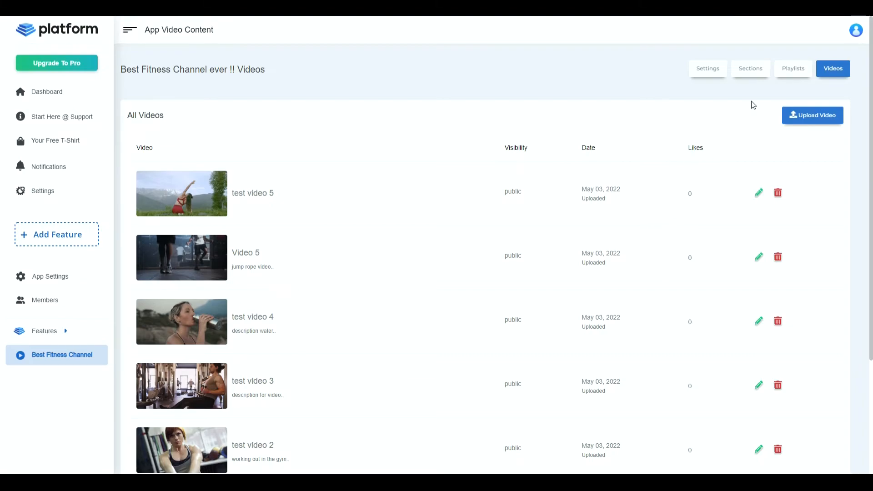
- Review the videos in the Weightlifting videos playlist, save the playlist and return to the playlist overview
{"action": "left_click", "coordinate": [794, 69]}
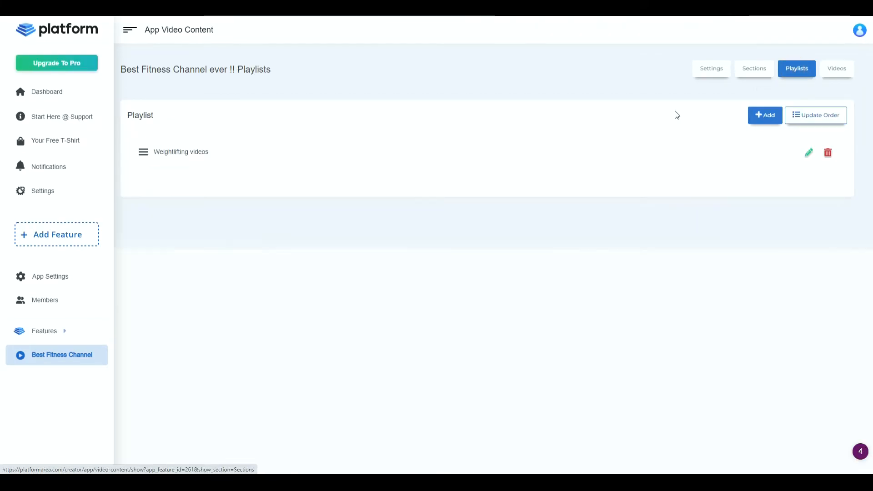
{"action": "left_click", "coordinate": [810, 154]}
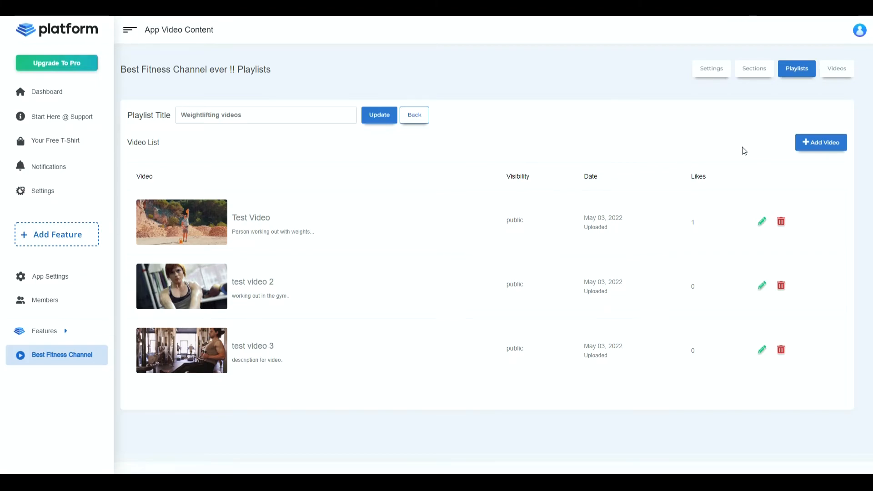
{"action": "left_click", "coordinate": [372, 115]}
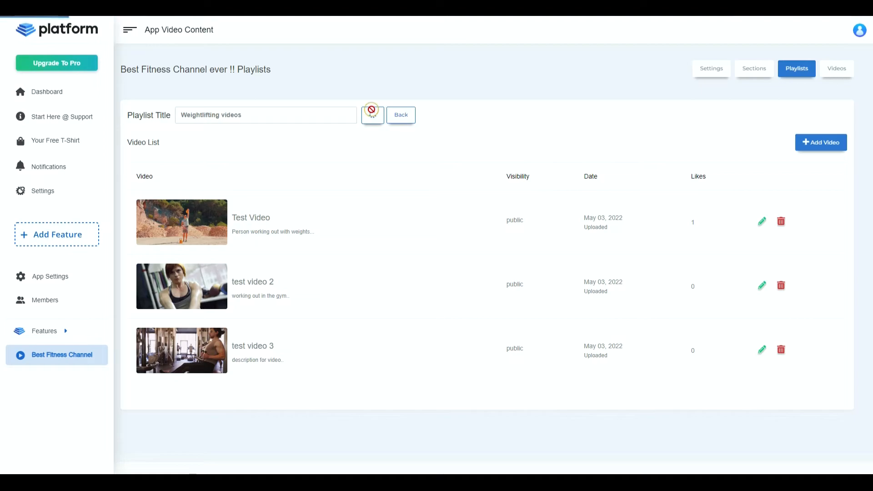
{"action": "left_click", "coordinate": [414, 116]}
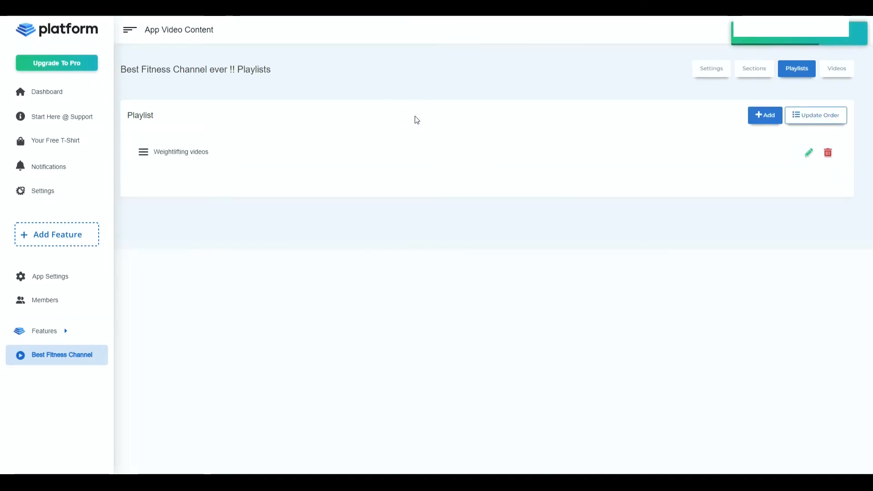
{"action": "left_click_drag", "start_coordinate": [155, 155], "coordinate": [165, 232]}
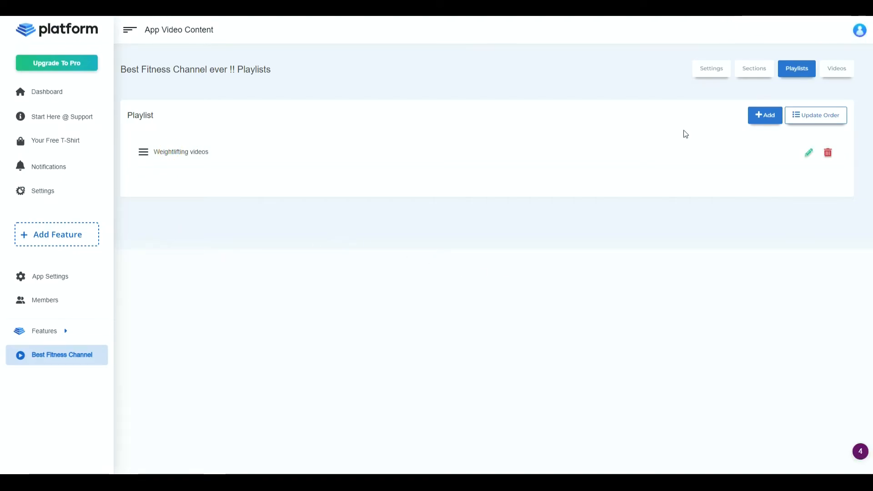
- Create a channel section titled "Most Popular and Commented" with the type Custom
{"action": "left_click", "coordinate": [751, 74]}
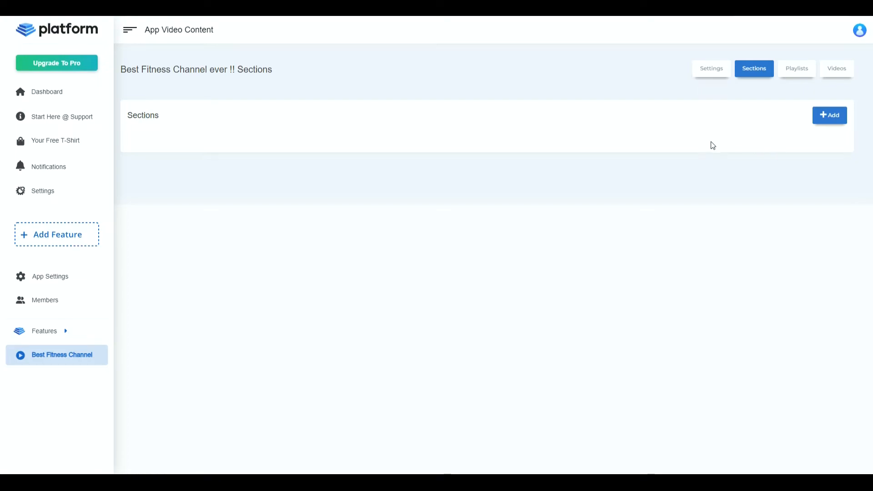
{"action": "left_click", "coordinate": [828, 115]}
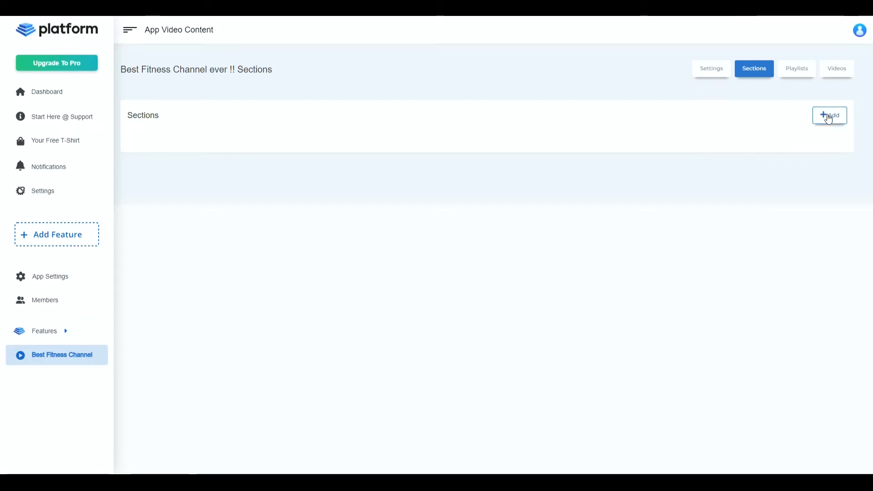
{"action": "left_click", "coordinate": [470, 146]}
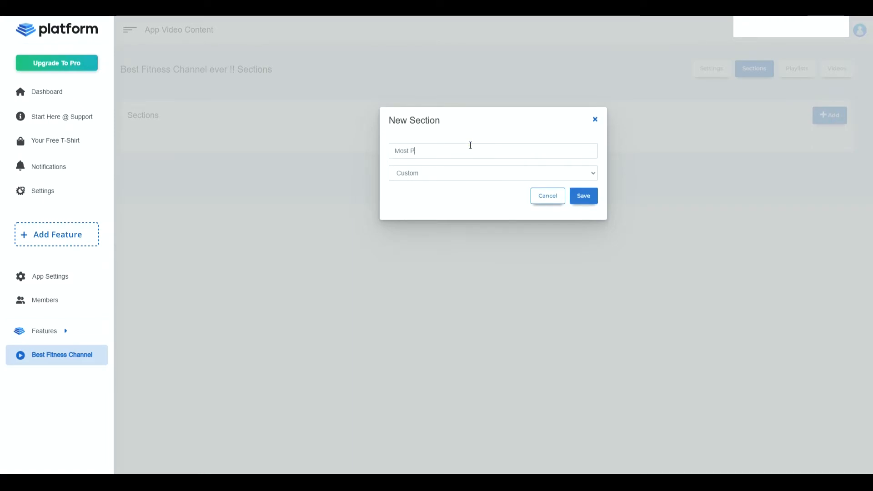
{"action": "type", "text": "ommented"}
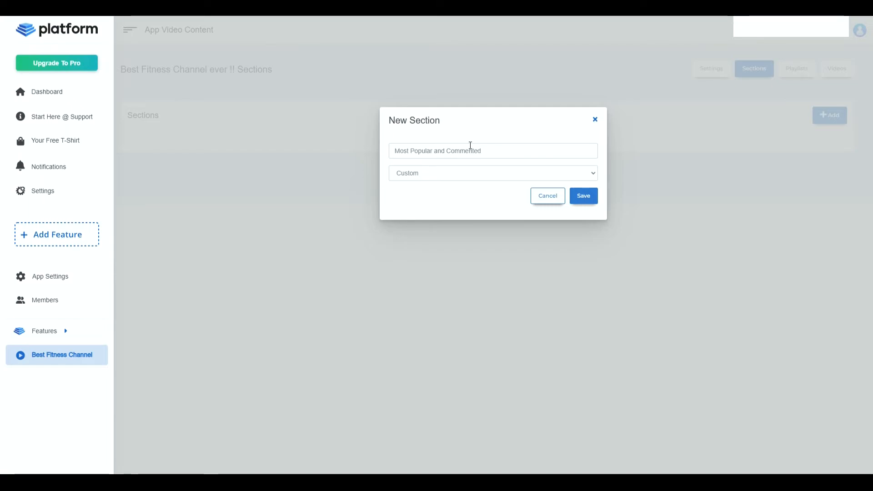
{"action": "left_click", "coordinate": [475, 172]}
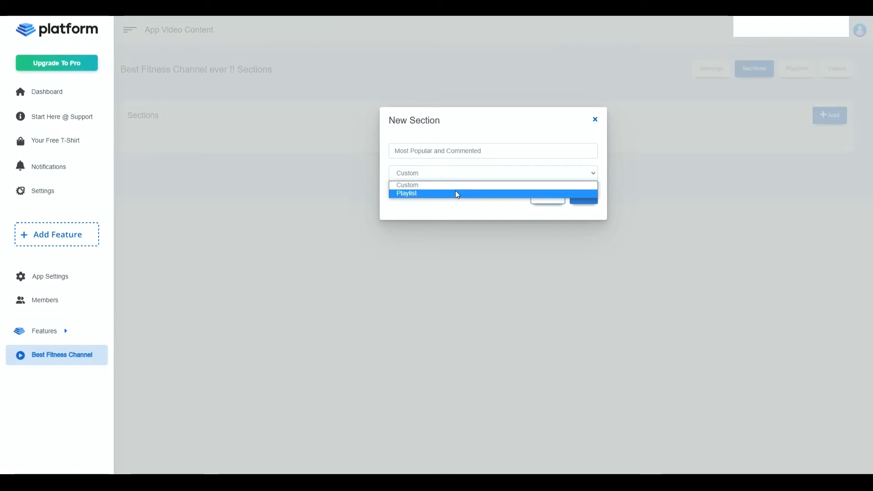
{"action": "left_click", "coordinate": [463, 211]}
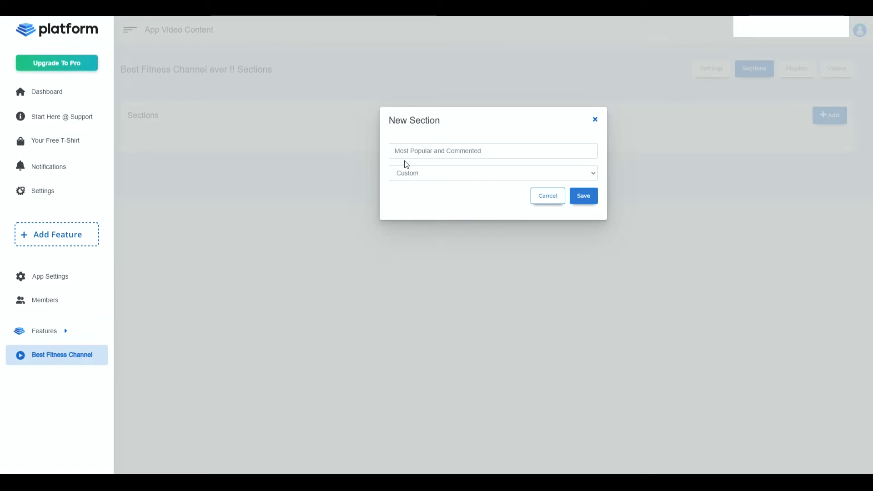
{"action": "left_click", "coordinate": [591, 198]}
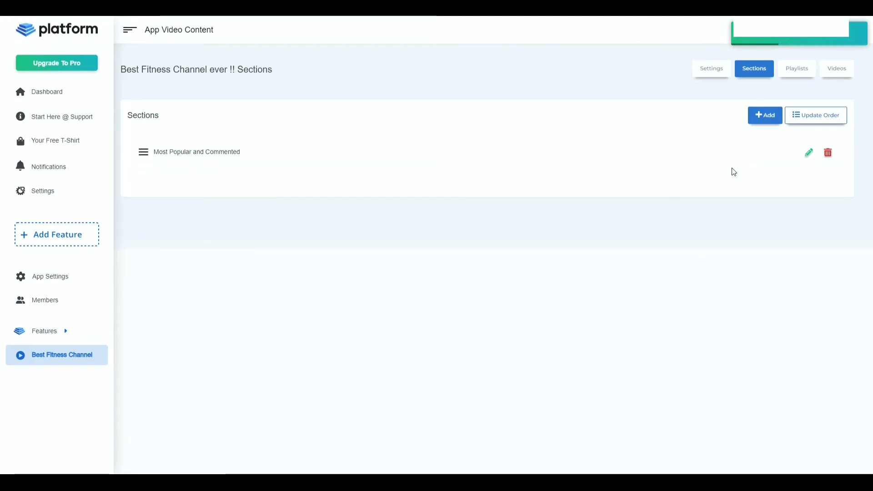
- Assign Video 5, the jump rope video, to the Most Popular and Commented section and save the update
{"action": "left_click", "coordinate": [838, 70]}
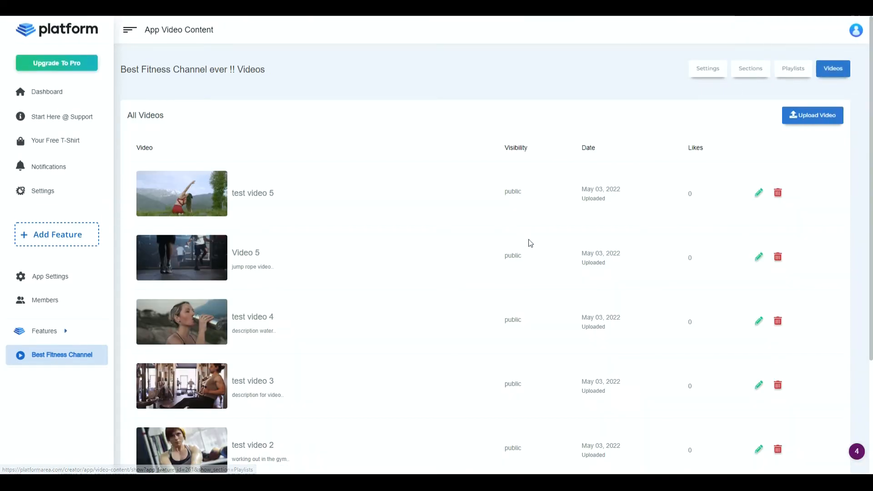
{"action": "scroll", "coordinate": [564, 285], "scroll_direction": "down", "scroll_amount": 3}
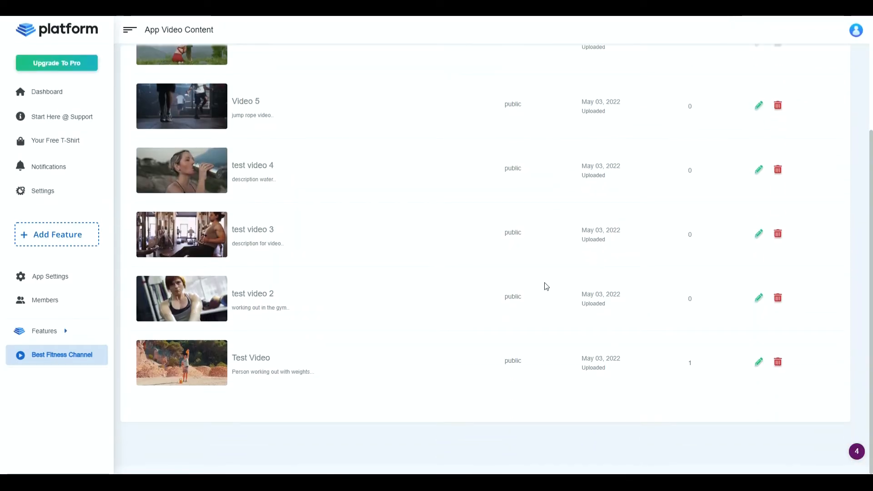
{"action": "scroll", "coordinate": [587, 305], "scroll_direction": "up", "scroll_amount": 3}
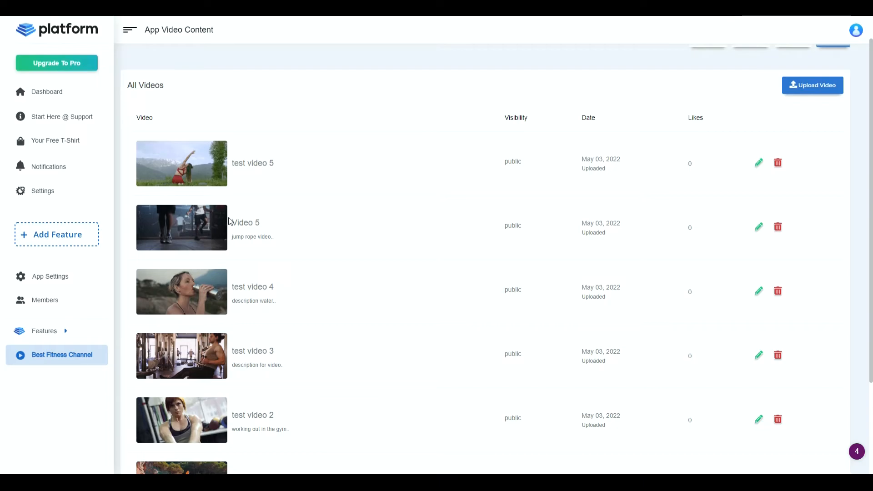
{"action": "left_click", "coordinate": [759, 228]}
{"action": "scroll", "coordinate": [491, 253], "scroll_direction": "down", "scroll_amount": 3}
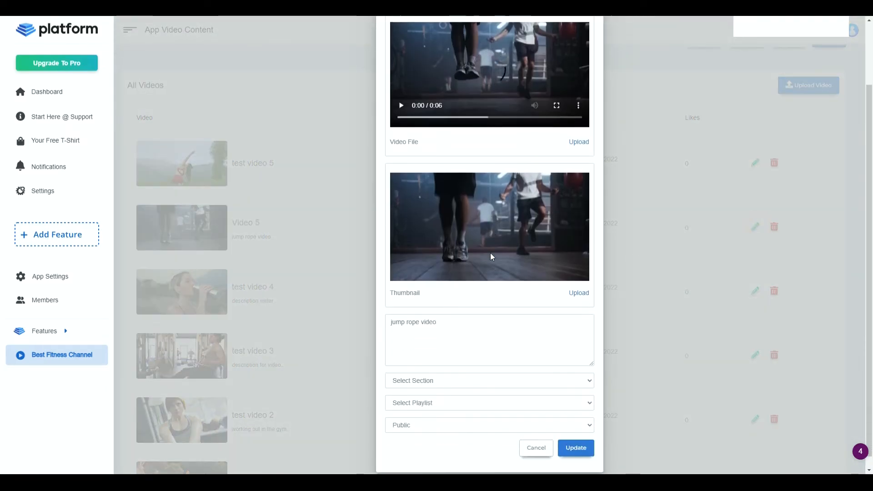
{"action": "left_click", "coordinate": [480, 372]}
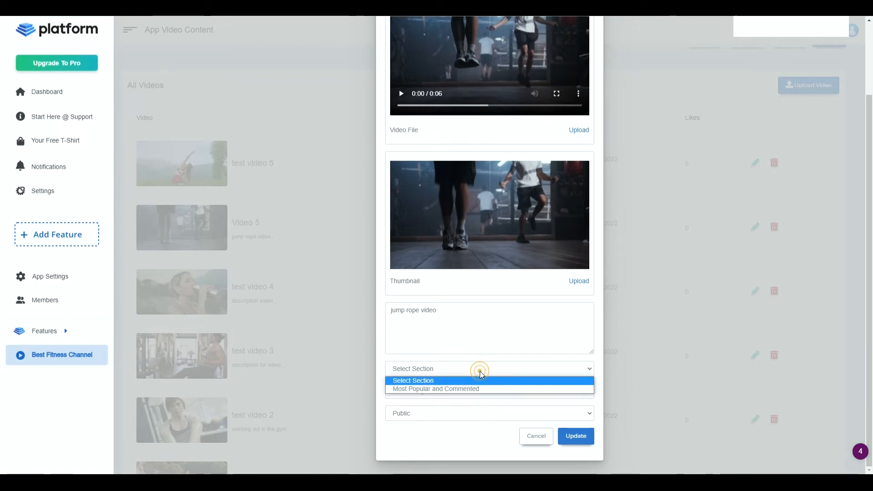
{"action": "left_click", "coordinate": [459, 390]}
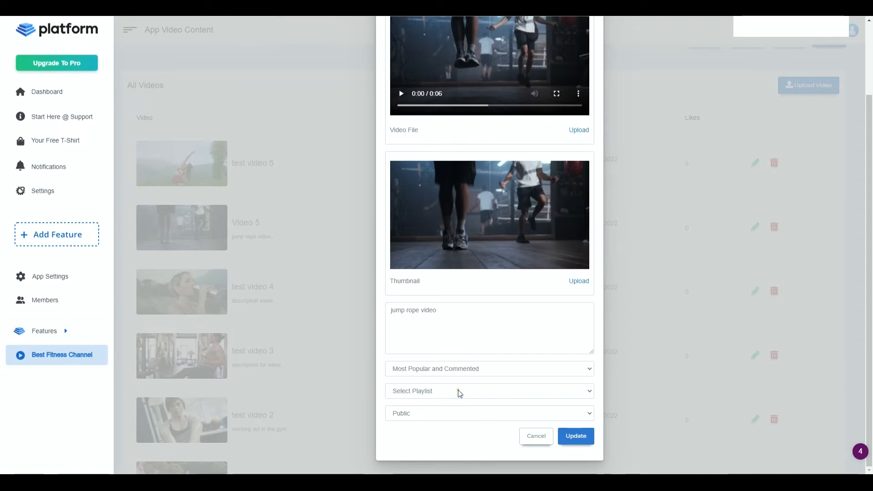
{"action": "left_click", "coordinate": [571, 437]}
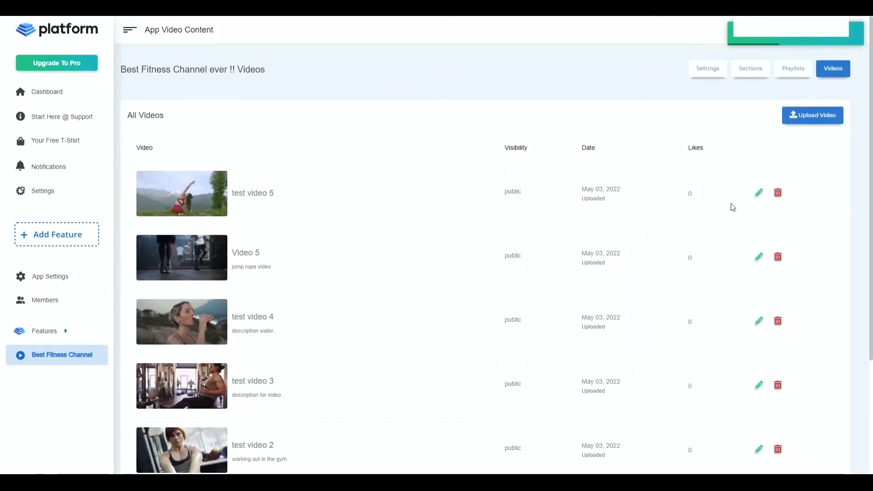
- Assign test video 5 to the Most Popular and Commented section and save the update
{"action": "left_click", "coordinate": [760, 195]}
{"action": "scroll", "coordinate": [500, 310], "scroll_direction": "down", "scroll_amount": 2}
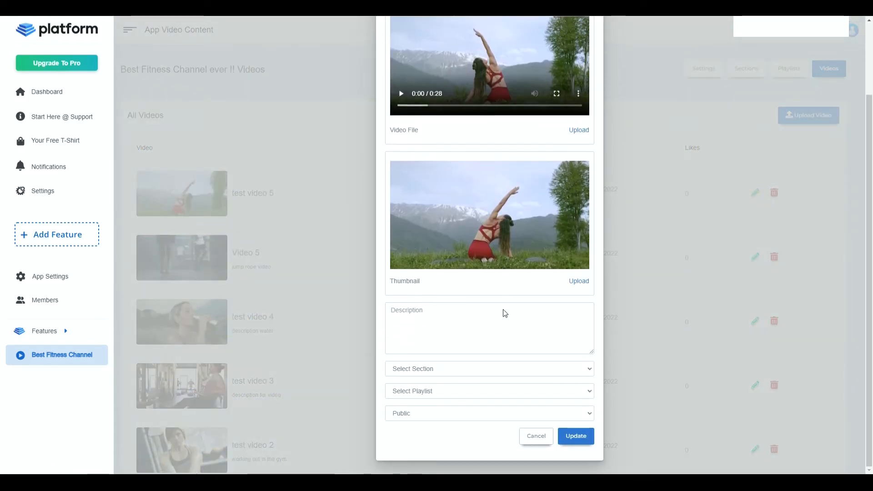
{"action": "left_click", "coordinate": [476, 369]}
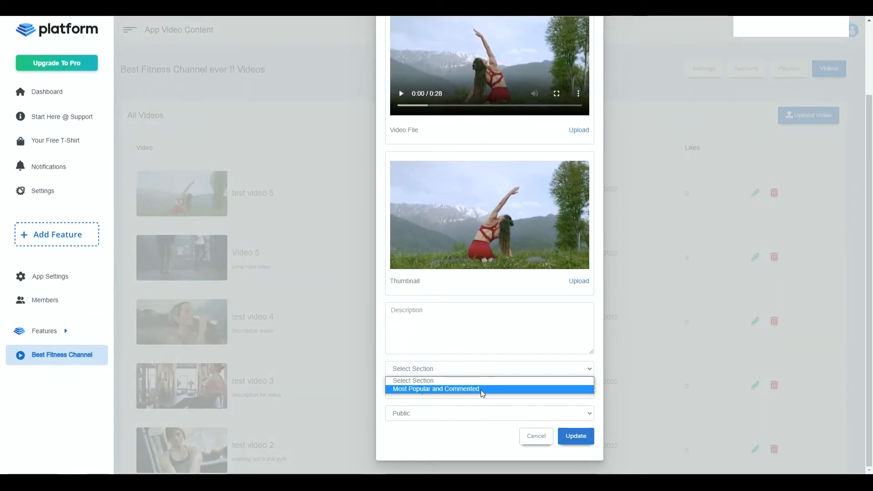
{"action": "left_click", "coordinate": [482, 390]}
{"action": "left_click", "coordinate": [583, 439]}
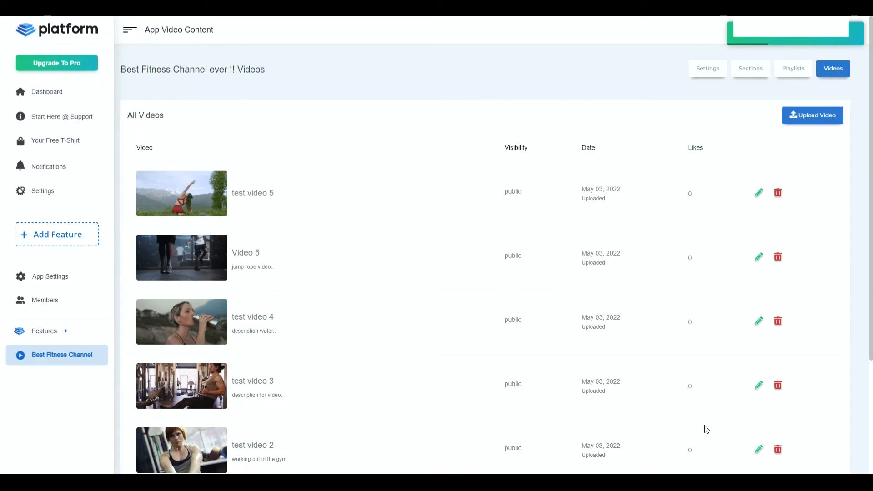
- Review the videos assigned to the Most Popular and Commented section, save the section and return to the section overview
{"action": "left_click", "coordinate": [756, 73]}
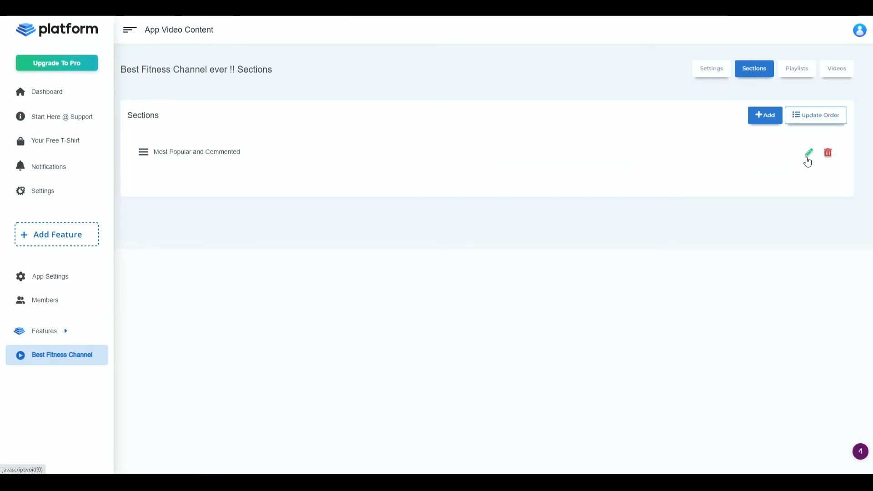
{"action": "left_click", "coordinate": [808, 155]}
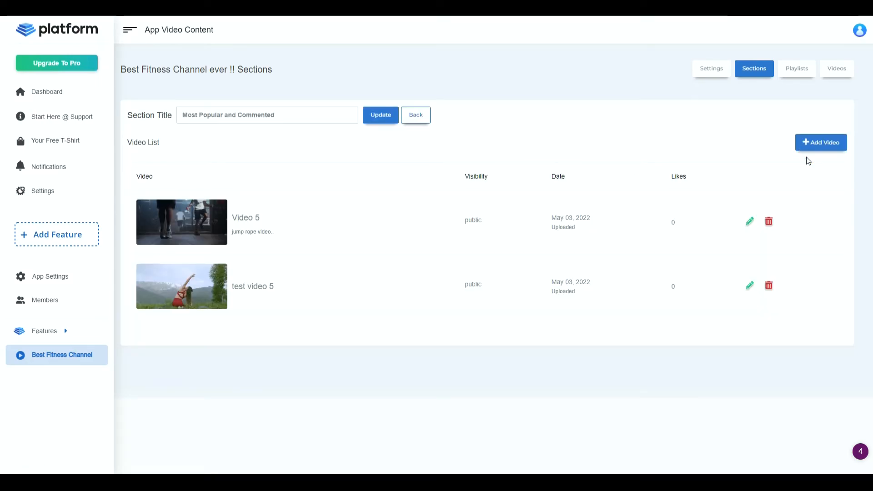
{"action": "left_click", "coordinate": [380, 115]}
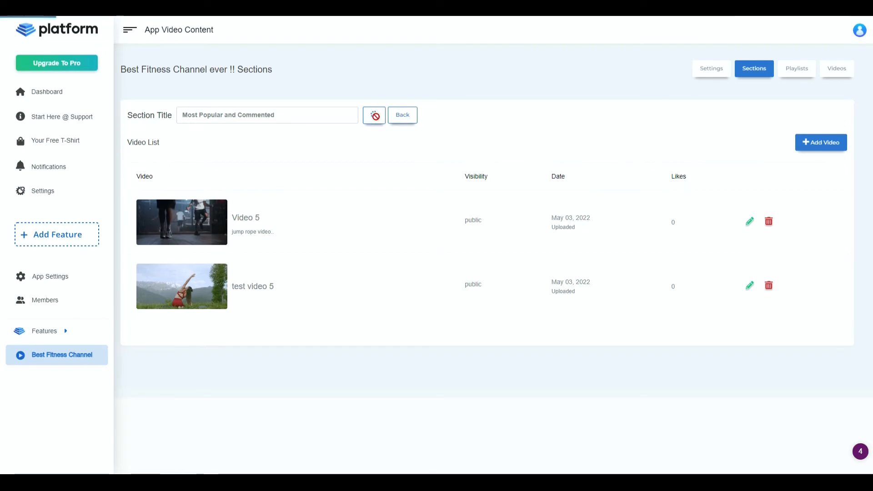
{"action": "left_click", "coordinate": [414, 117]}
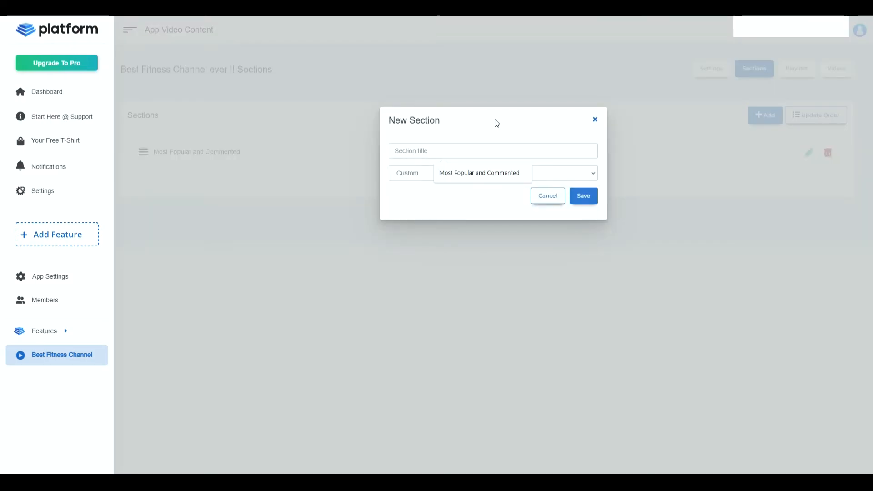
- Create a section "MORE WEIGHTLIFTING" of type Playlist using the Weightlifting videos playlist, place it above Most Popular and Commented and save the order
{"action": "type", "text": "MORE WEIGHTLIFTING"}
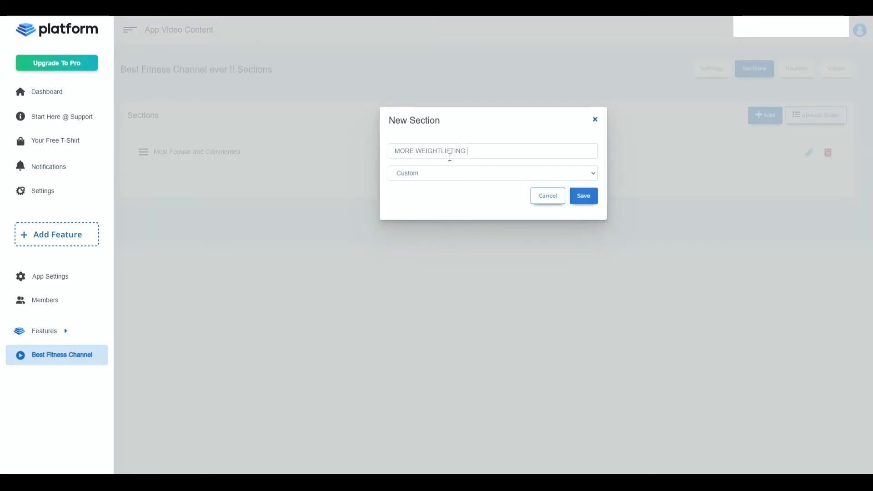
{"action": "left_click", "coordinate": [457, 172]}
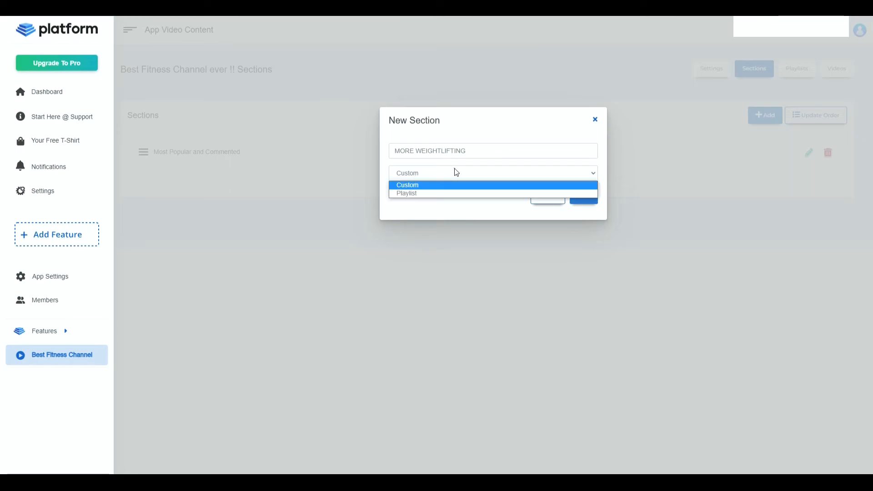
{"action": "left_click", "coordinate": [439, 192]}
{"action": "left_click", "coordinate": [439, 195]}
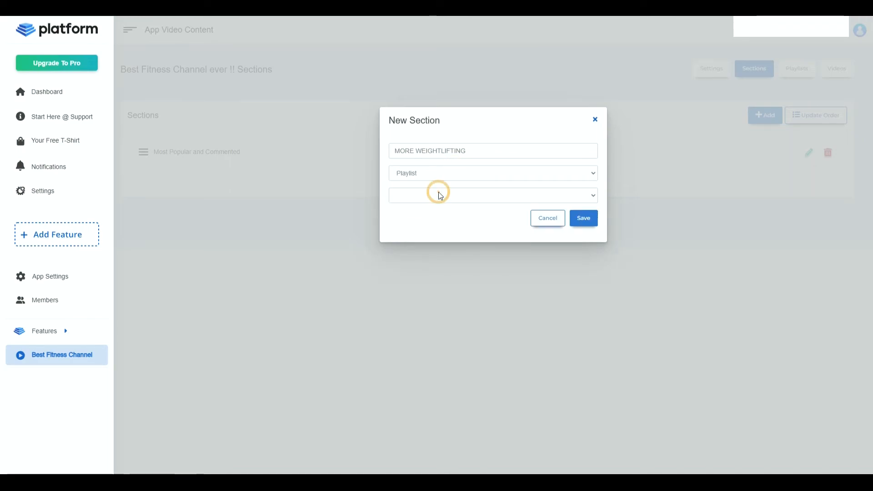
{"action": "left_click", "coordinate": [434, 208]}
{"action": "left_click", "coordinate": [590, 220]}
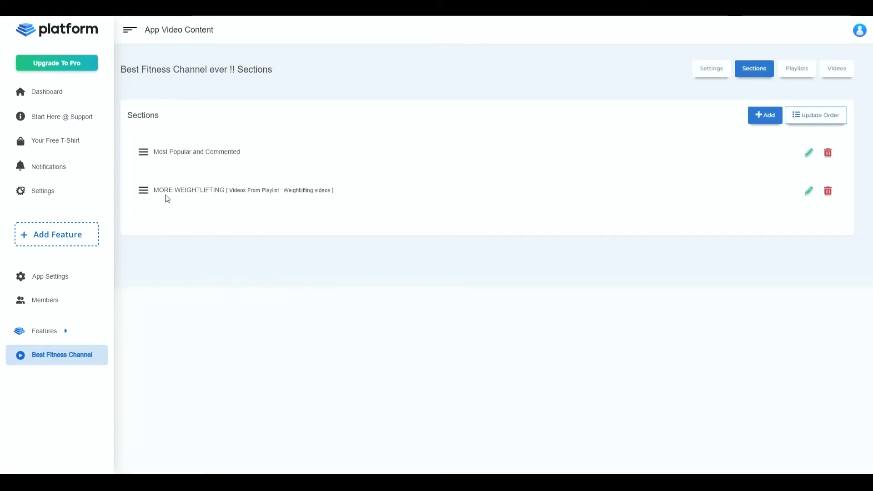
{"action": "left_click_drag", "start_coordinate": [180, 199], "coordinate": [199, 142]}
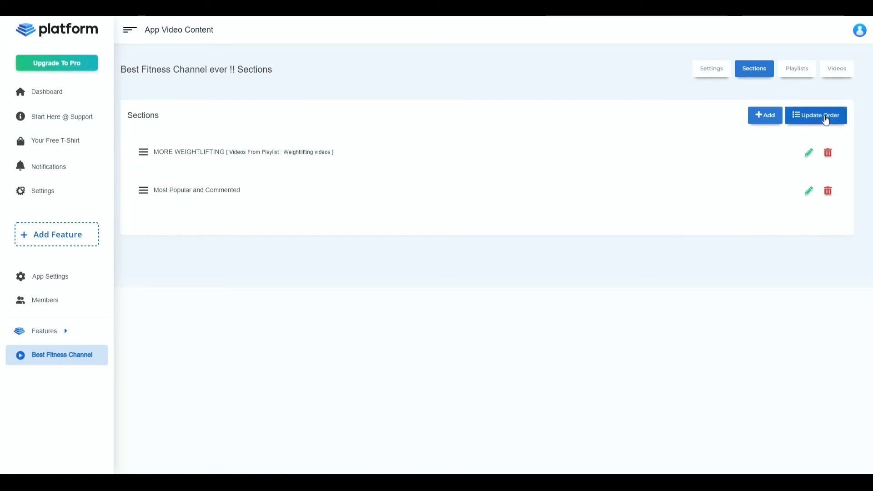
{"action": "left_click", "coordinate": [827, 119]}
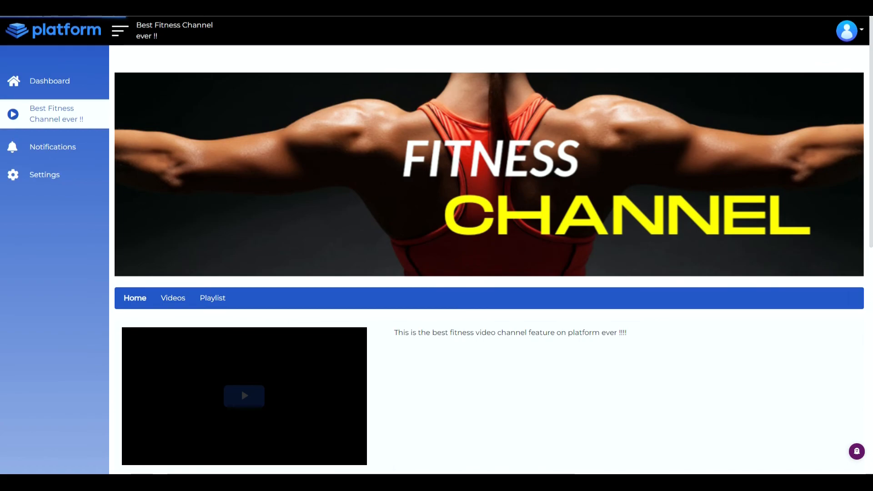
- Check how the MORE WEIGHTLIFTING and Most Popular and Commented sections appear on the channel's member home page
{"action": "scroll", "coordinate": [490, 221], "scroll_direction": "down", "scroll_amount": 8}
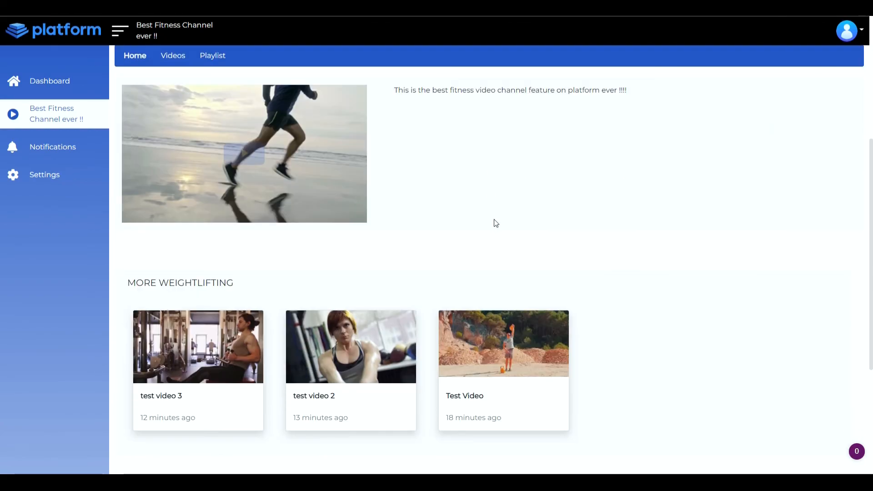
{"action": "scroll", "coordinate": [628, 253], "scroll_direction": "down", "scroll_amount": 2}
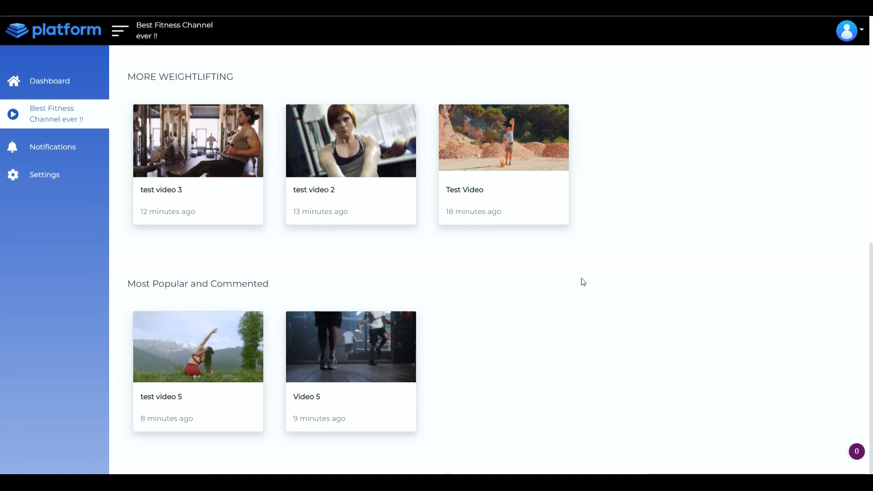
{"action": "scroll", "coordinate": [630, 285], "scroll_direction": "up", "scroll_amount": 3}
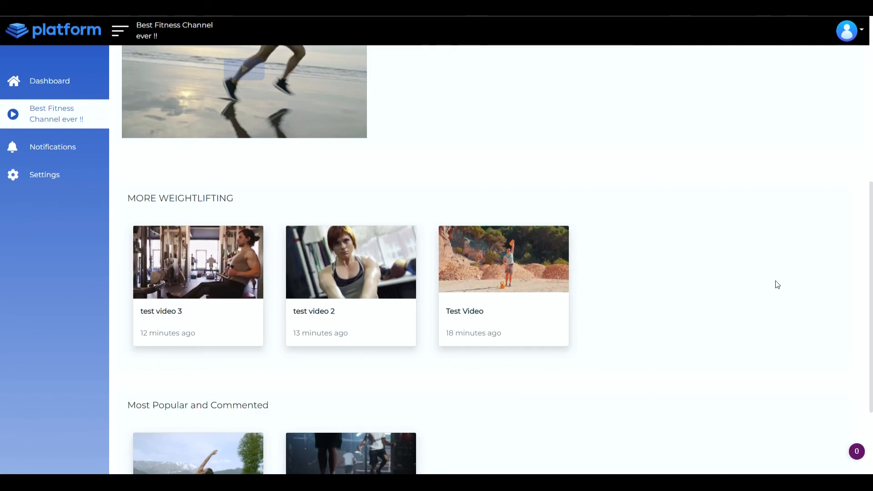
{"action": "scroll", "coordinate": [760, 287], "scroll_direction": "down", "scroll_amount": 3}
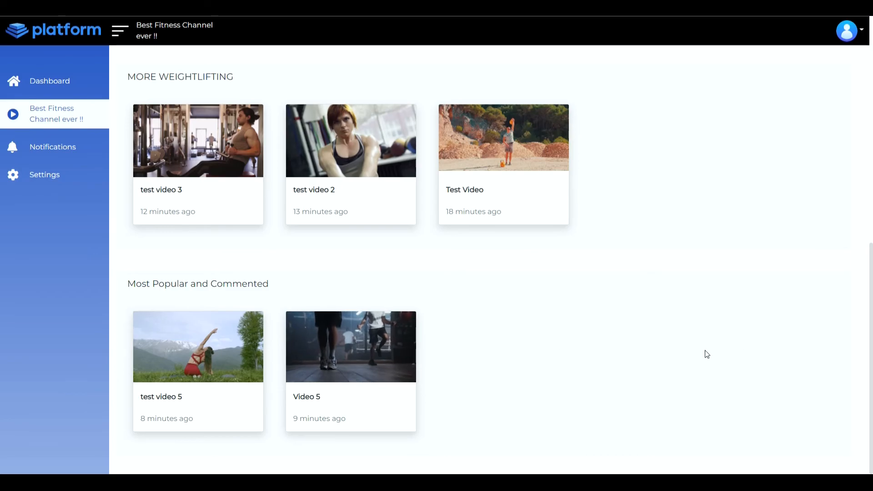
{"action": "scroll", "coordinate": [708, 350], "scroll_direction": "up", "scroll_amount": 3}
{"action": "scroll", "coordinate": [702, 365], "scroll_direction": "up", "scroll_amount": 3}
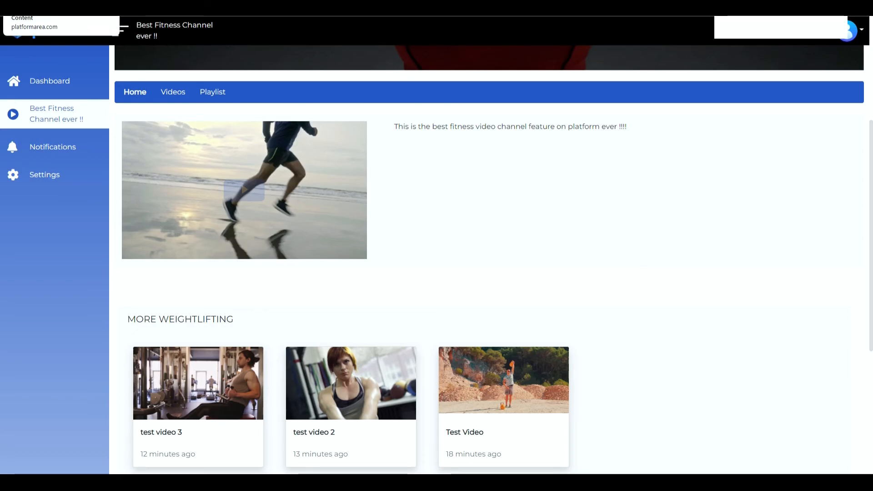
- In the channel's admin area, create a Custom section titled "NEW UPLOADED VIDEOS", place it first in the section list and save the order
{"action": "left_click", "coordinate": [59, 8]}
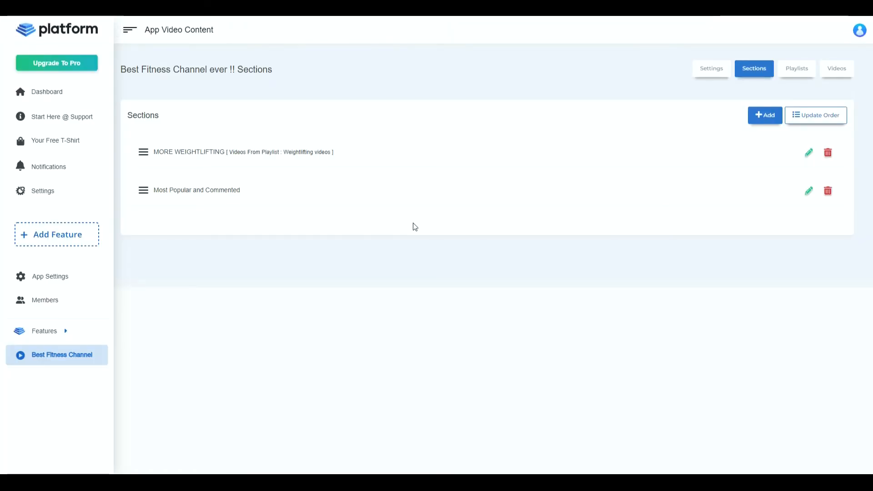
{"action": "left_click", "coordinate": [765, 115]}
{"action": "left_click", "coordinate": [419, 151]}
{"action": "type", "text": "NEW UPLOADED VIDEOS"}
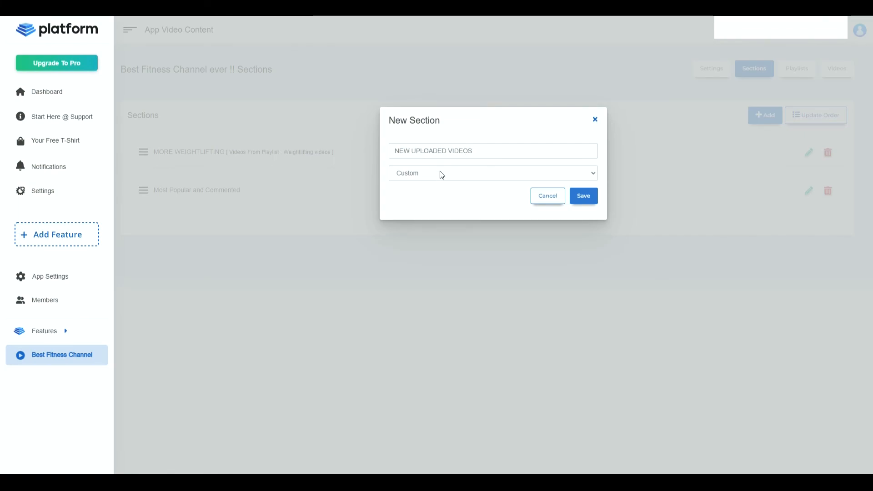
{"action": "left_click", "coordinate": [584, 199]}
{"action": "left_click_drag", "start_coordinate": [182, 233], "coordinate": [197, 142]}
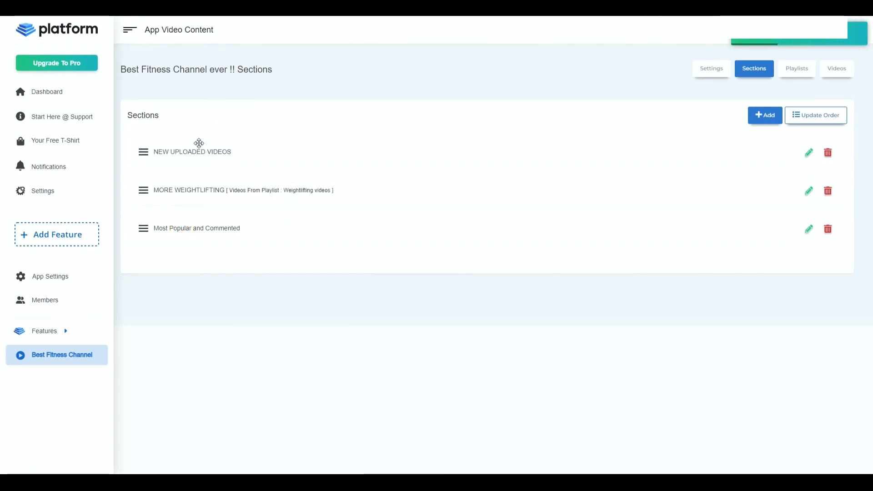
{"action": "left_click", "coordinate": [815, 121]}
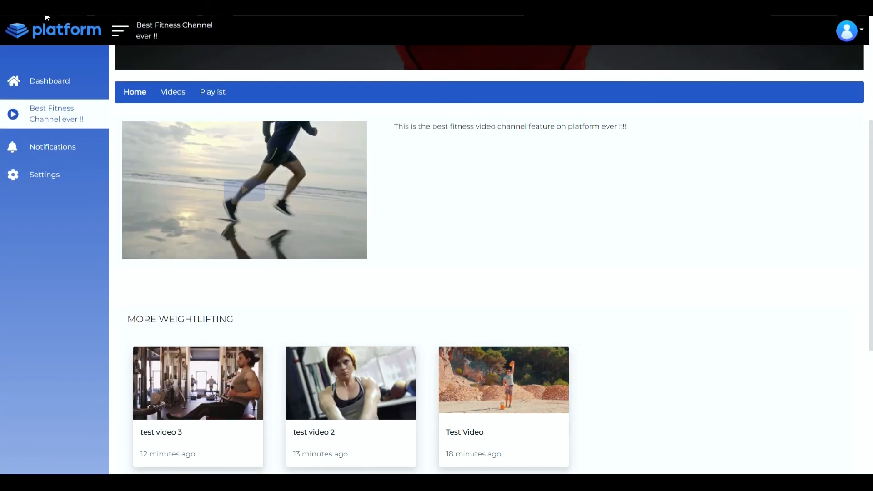
- Reload the member channel page and review the order and contents of the three sections, including NEW UPLOADED VIDEOS
{"action": "left_click", "coordinate": [42, 11]}
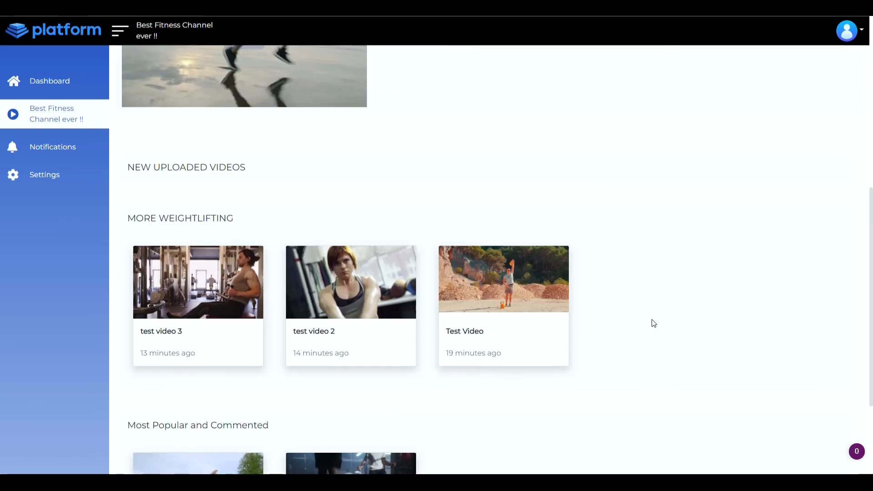
{"action": "scroll", "coordinate": [654, 321], "scroll_direction": "down", "scroll_amount": 3}
{"action": "scroll", "coordinate": [652, 327], "scroll_direction": "up", "scroll_amount": 3}
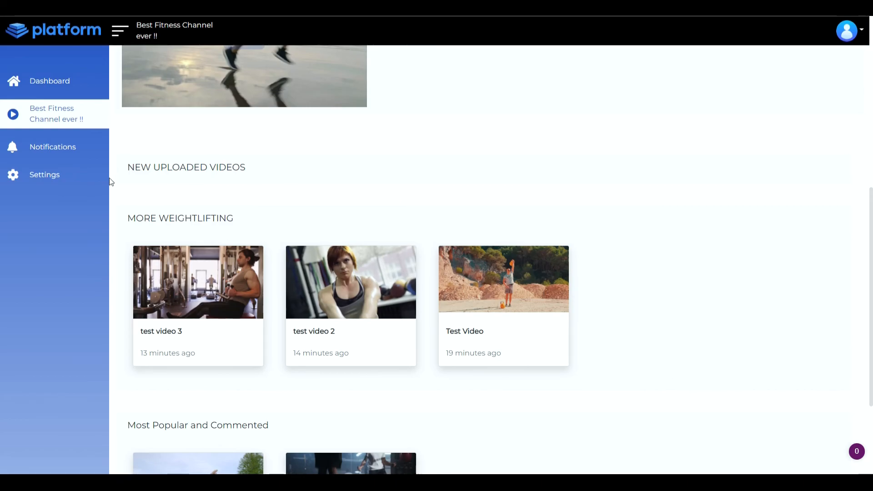
{"action": "scroll", "coordinate": [308, 185], "scroll_direction": "down", "scroll_amount": 3}
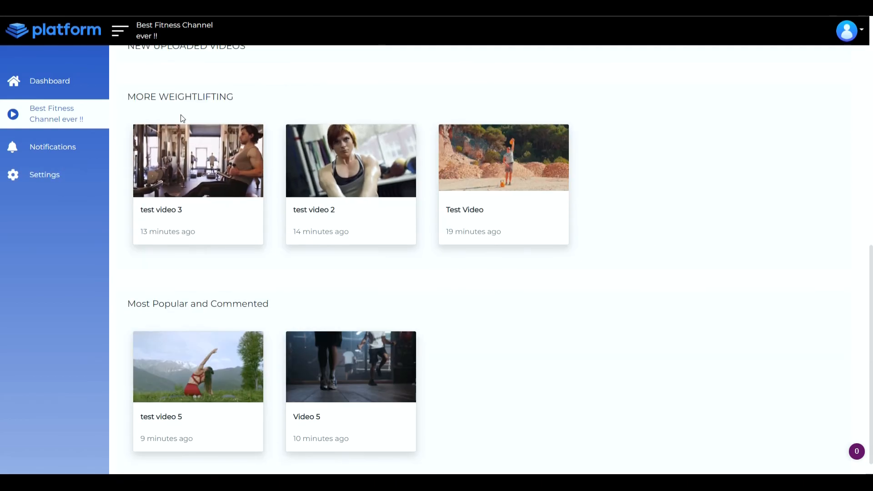
{"action": "scroll", "coordinate": [474, 374], "scroll_direction": "down", "scroll_amount": 1}
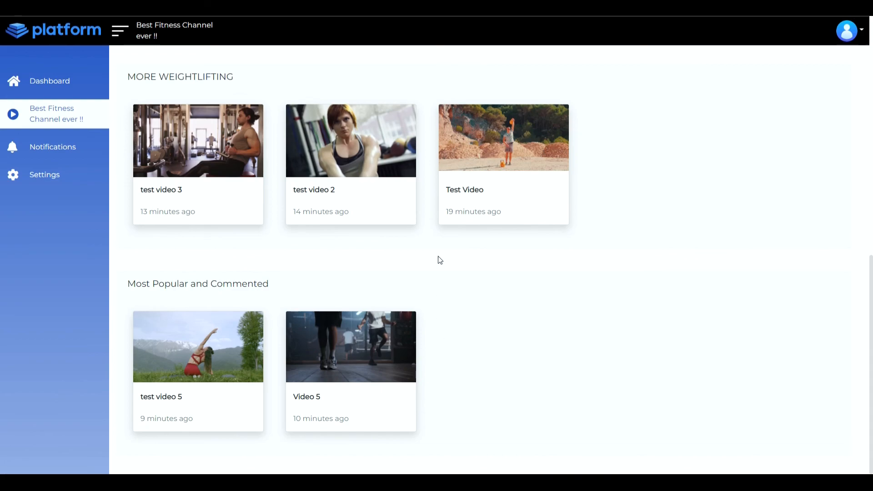
{"action": "scroll", "coordinate": [507, 359], "scroll_direction": "up", "scroll_amount": 3}
{"action": "scroll", "coordinate": [494, 344], "scroll_direction": "up", "scroll_amount": 9}
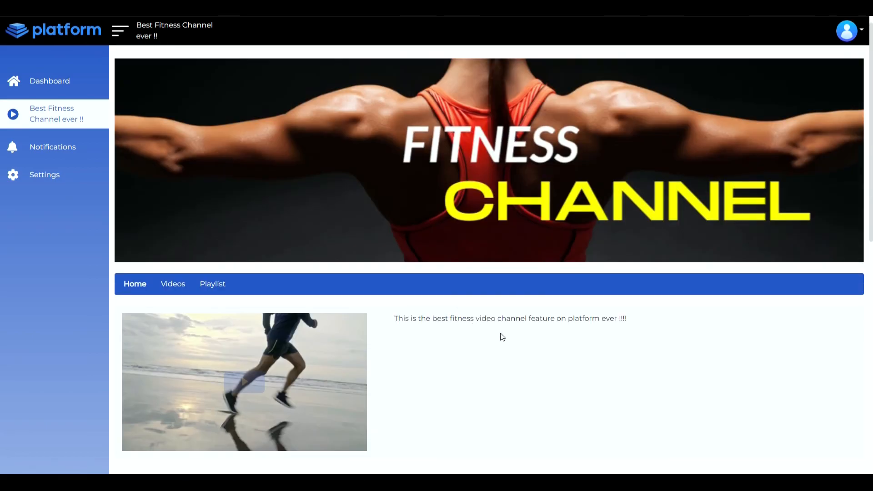
- View the channel's playlist page and its full video list as a member
{"action": "scroll", "coordinate": [291, 260], "scroll_direction": "down", "scroll_amount": 3}
{"action": "left_click", "coordinate": [208, 161]}
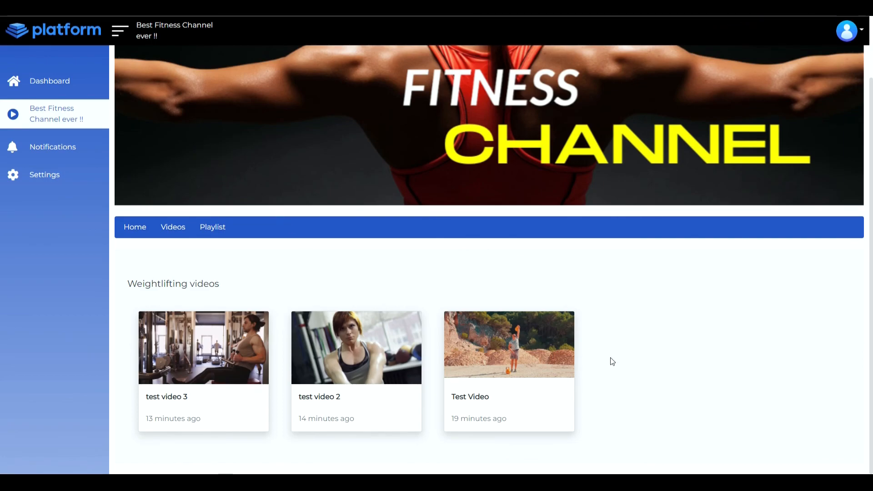
{"action": "left_click", "coordinate": [214, 346]}
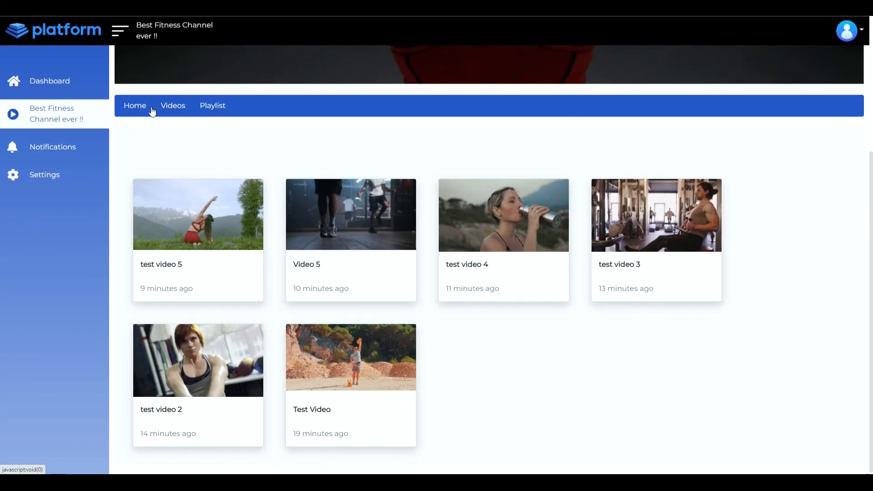
- Return to the channel's member home page and look over the banner, intro video and all sections once more
{"action": "left_click", "coordinate": [130, 104]}
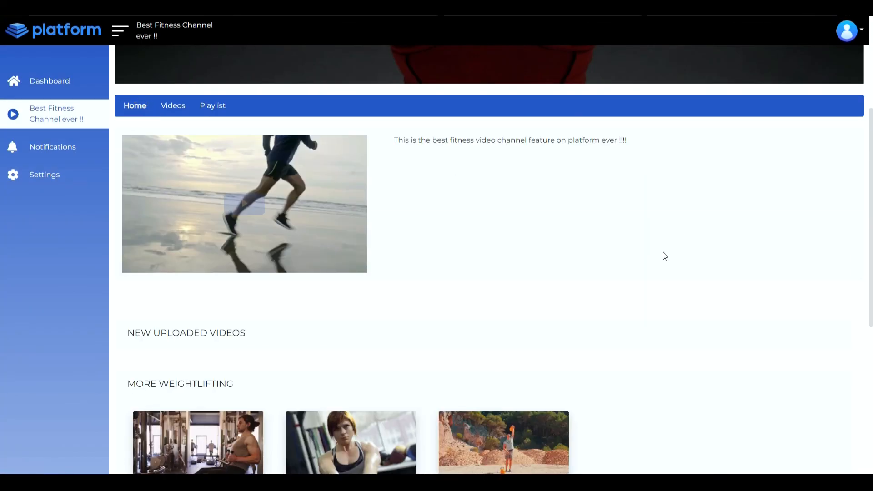
{"action": "scroll", "coordinate": [655, 273], "scroll_direction": "up", "scroll_amount": 4}
{"action": "scroll", "coordinate": [296, 121], "scroll_direction": "down", "scroll_amount": 5}
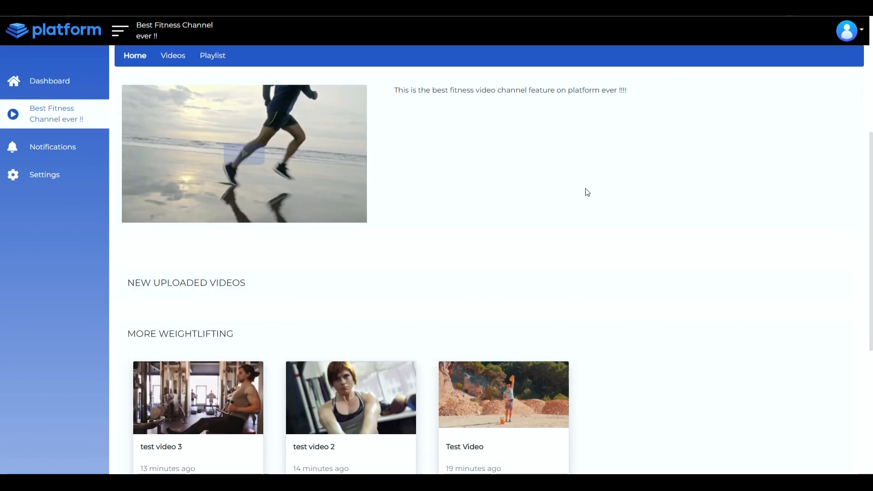
{"action": "scroll", "coordinate": [585, 191], "scroll_direction": "down", "scroll_amount": 5}
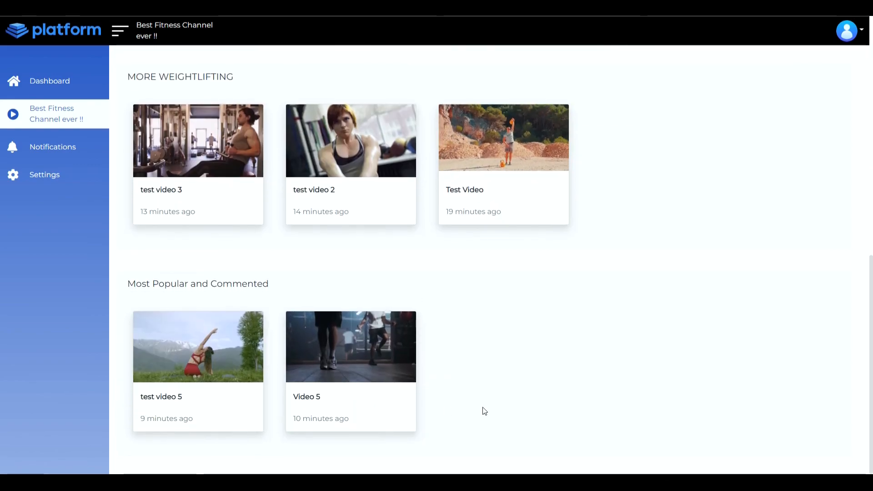
{"action": "scroll", "coordinate": [511, 413], "scroll_direction": "up", "scroll_amount": 10}
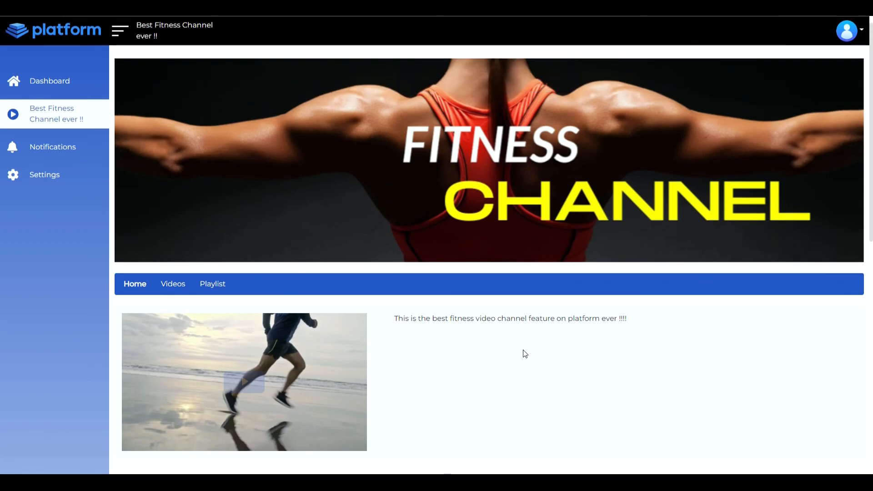